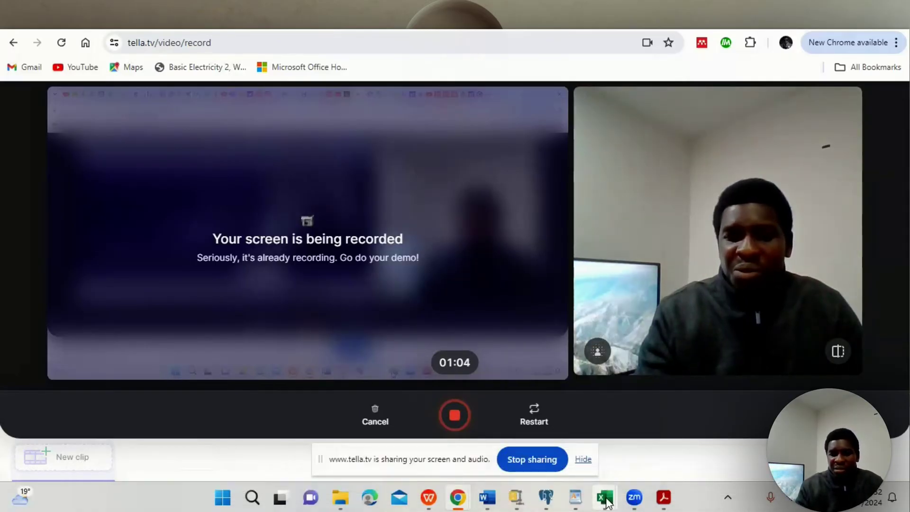
Step: Switch to the Numerical Variable Visualization workbook in Excel
mouse_move(607, 501)
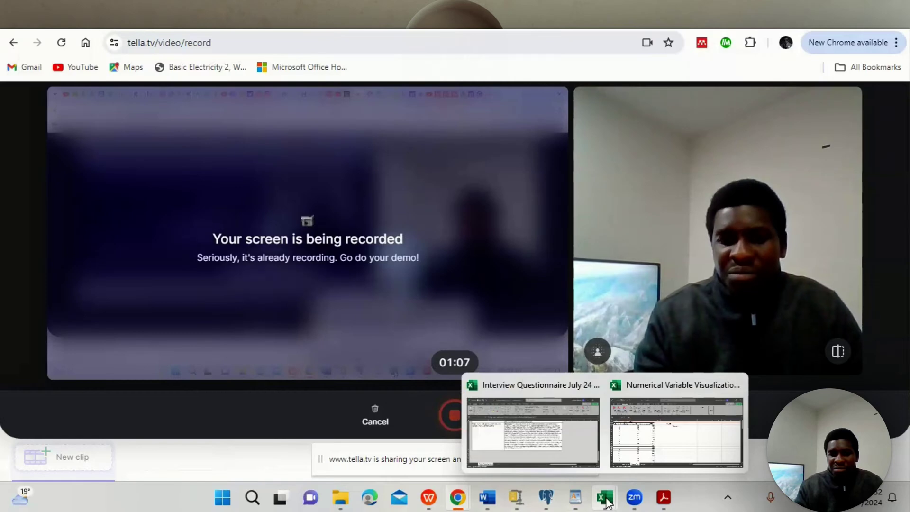
left_click(663, 433)
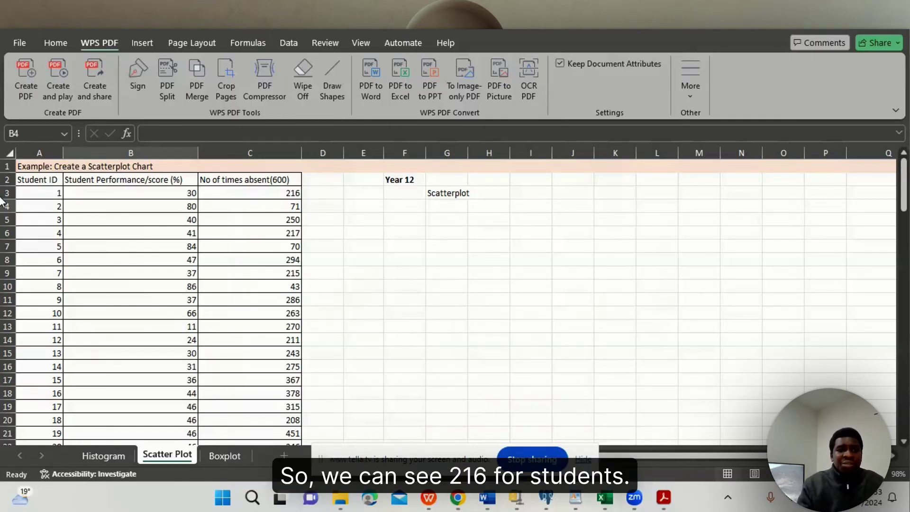
Step: Examine the student performance score and number of times absent columns on the Scatter Plot sheet
left_click(55, 194)
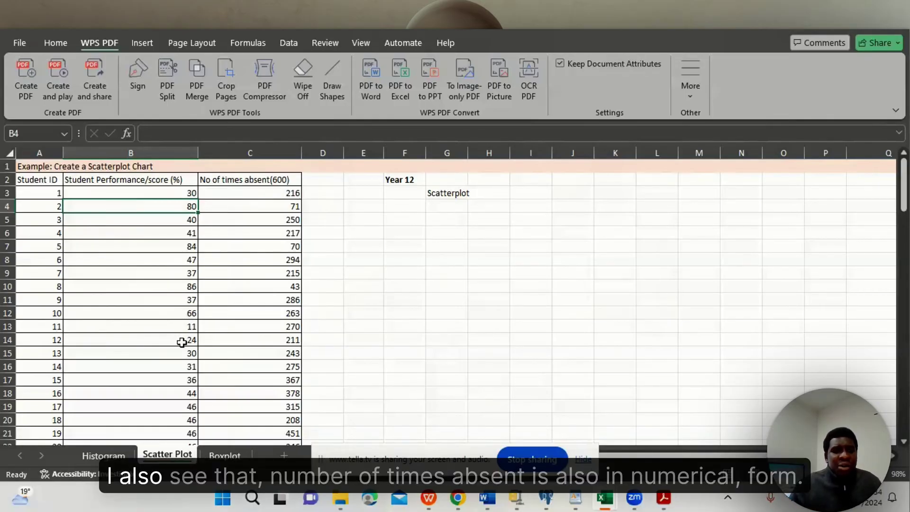
key("Up")
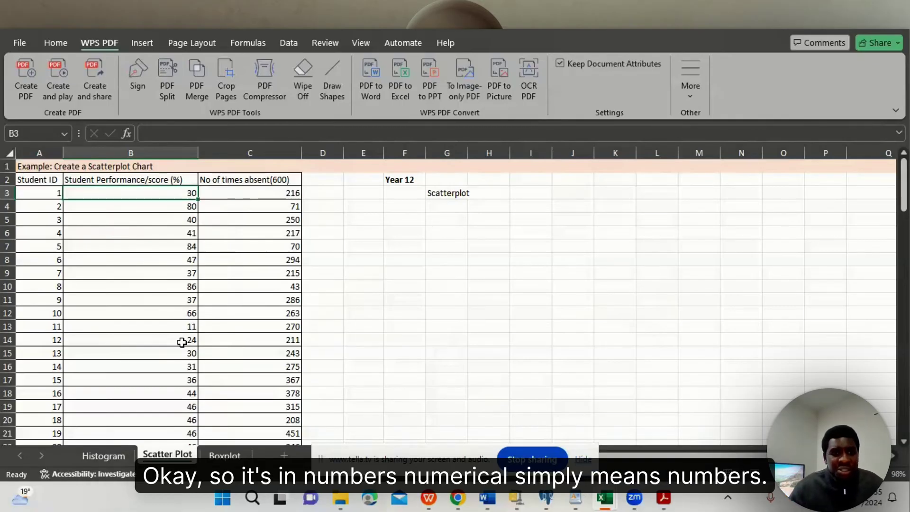
left_click(181, 342, "shift")
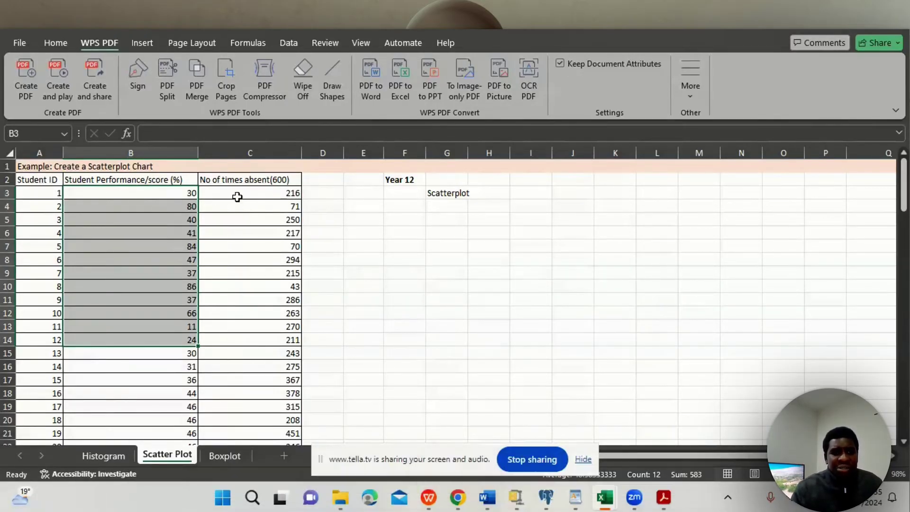
left_click(269, 194)
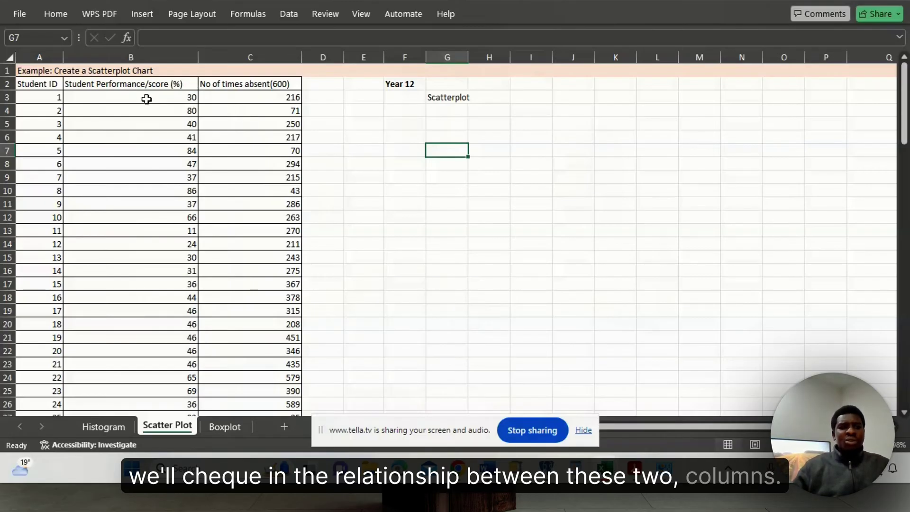
left_click_drag(129, 82, 270, 282)
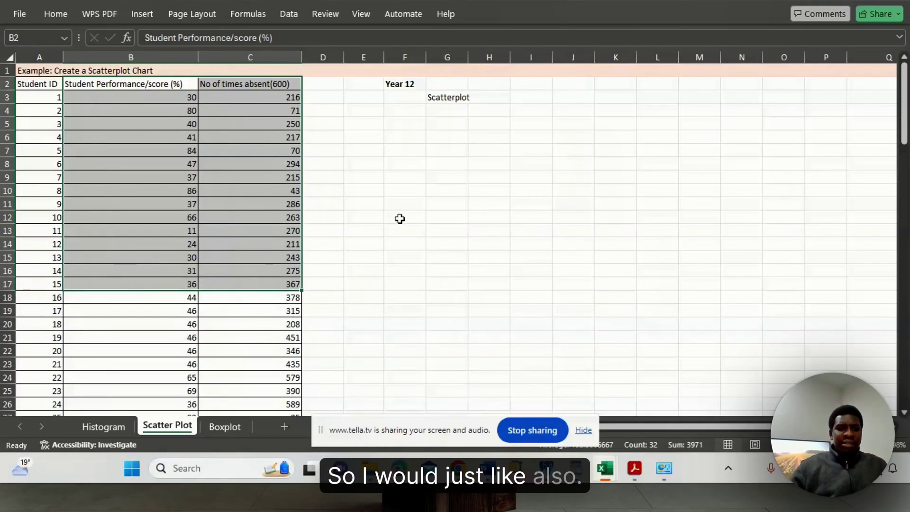
left_click(441, 192)
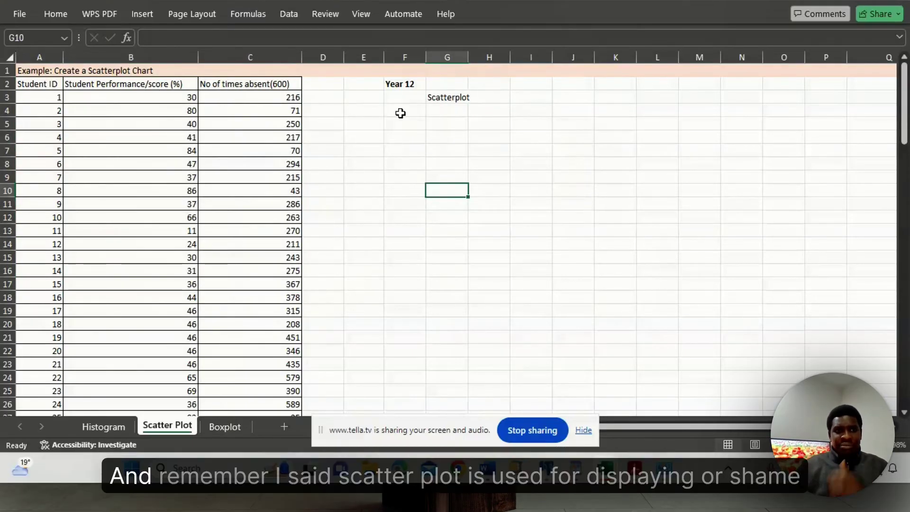
left_click(482, 98)
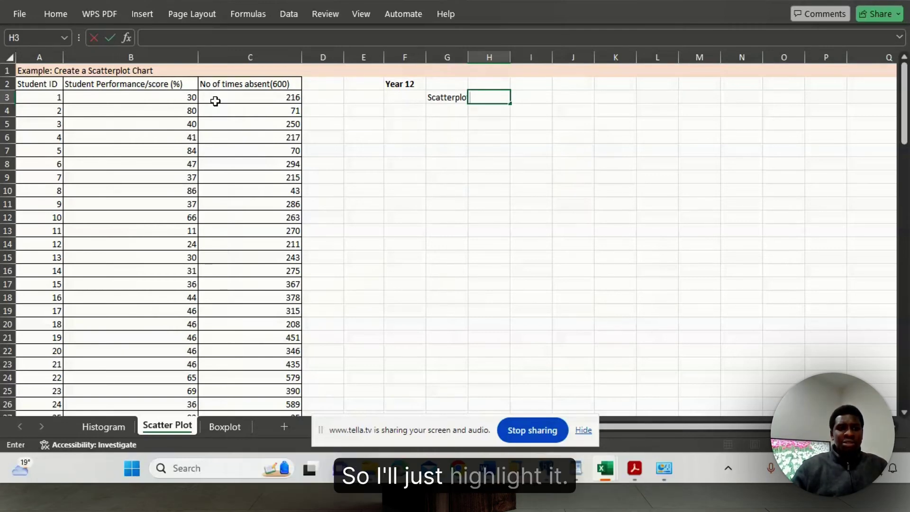
left_click_drag(162, 83, 230, 89)
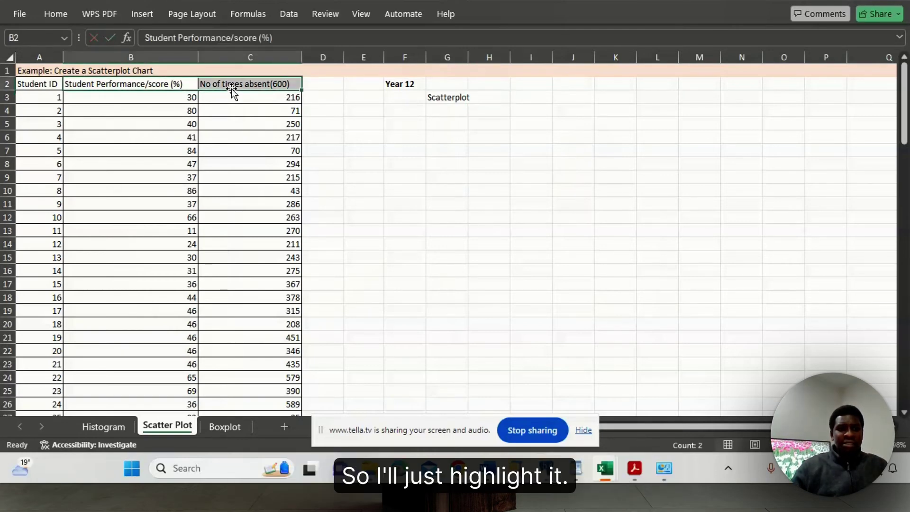
left_click(335, 125)
Step: Insert a markers-only scatter chart from the student performance and times absent data in B2:C106, including the headers
left_click(142, 84)
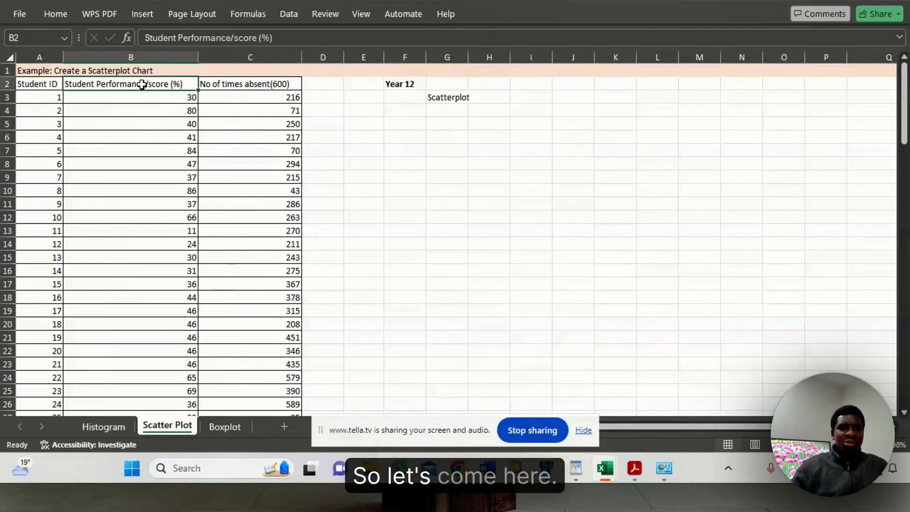
left_click_drag(142, 85, 242, 362)
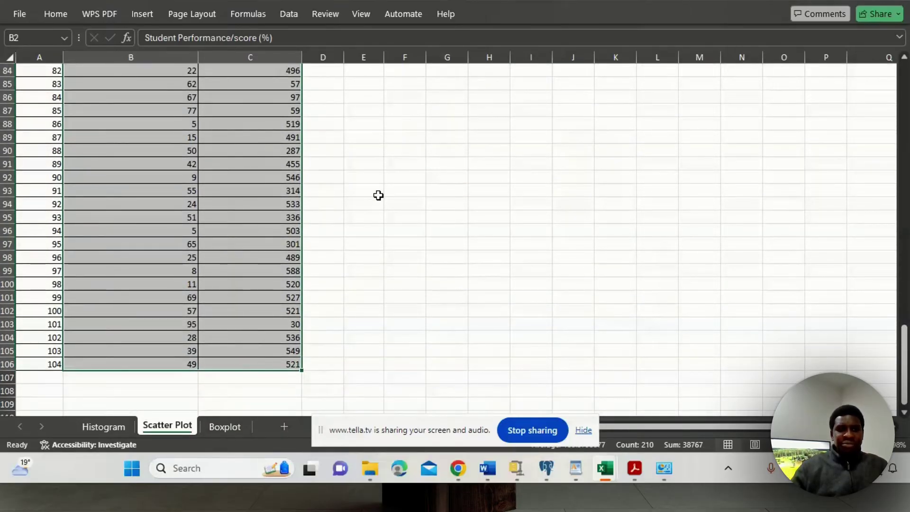
scroll(379, 195, "up", 5)
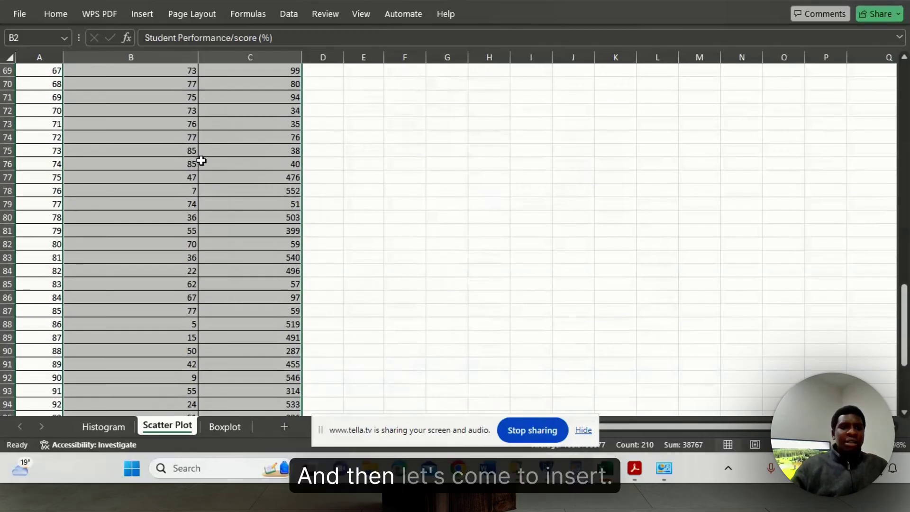
scroll(202, 161, "up", 11)
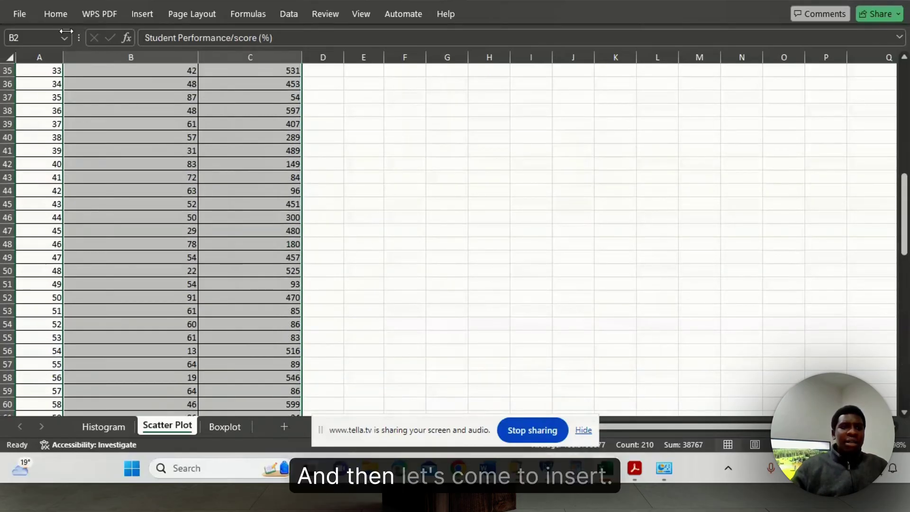
left_click(138, 15)
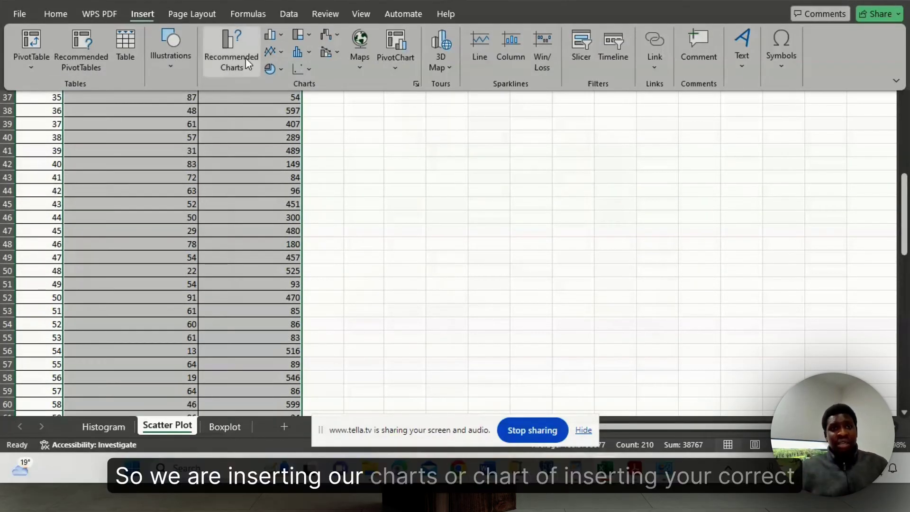
left_click(308, 69)
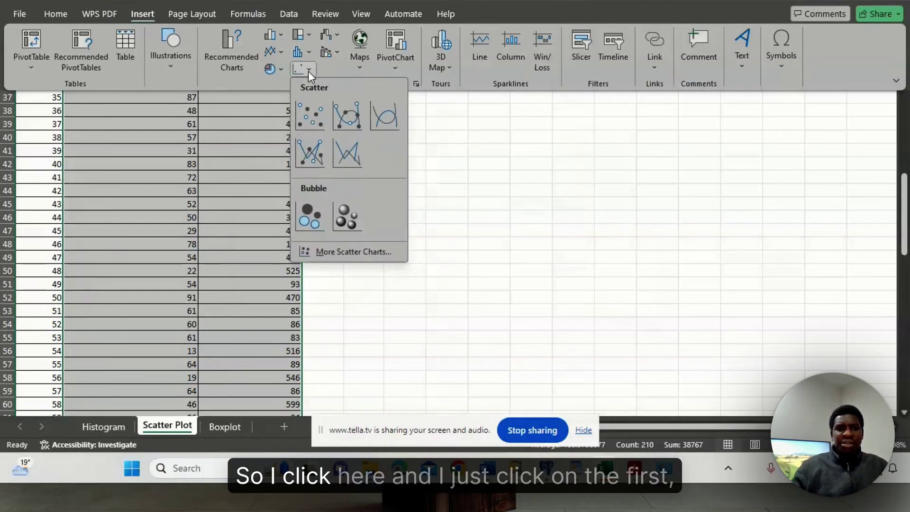
left_click(311, 110)
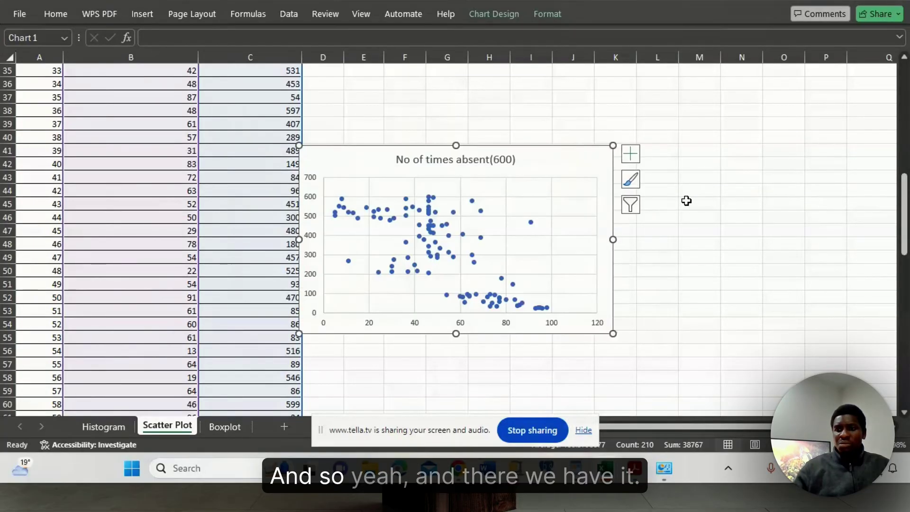
Step: Move the scatter chart up beside the start of the table, below the Scatterplot label, and enlarge it to cover about E6:O22
mouse_move(904, 213)
left_mouse_down()
mouse_move(905, 101)
mouse_move(905, 204)
left_mouse_up()
left_click_drag(573, 212, 628, 88)
scroll(730, 144, "up", 5)
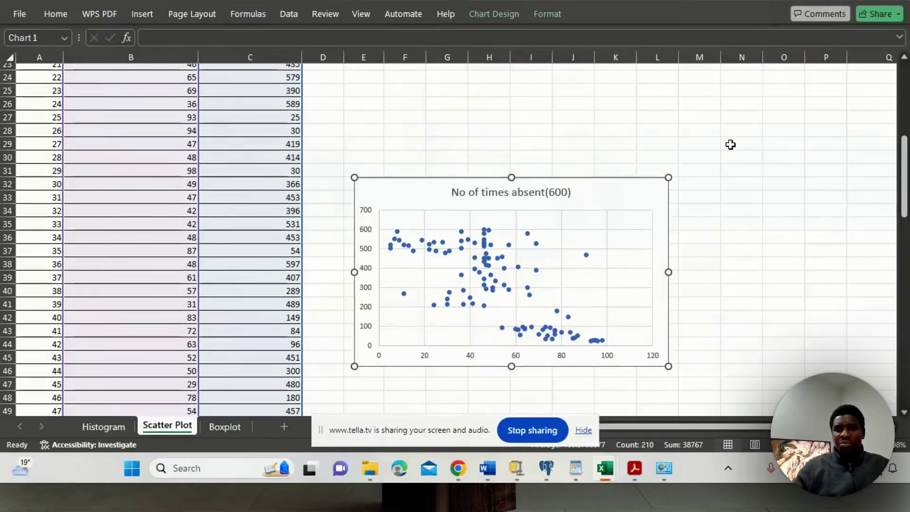
left_click_drag(612, 280, 608, 101)
scroll(751, 160, "up", 3)
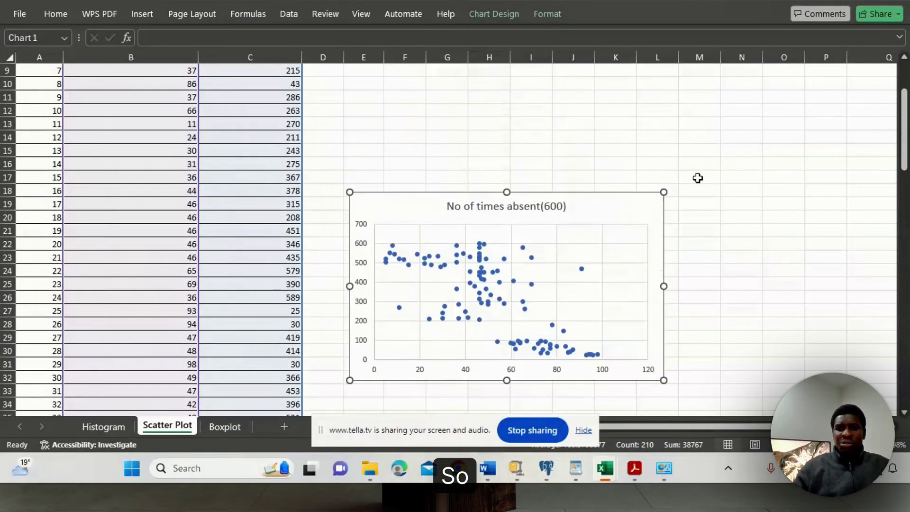
left_click_drag(600, 181, 609, 116)
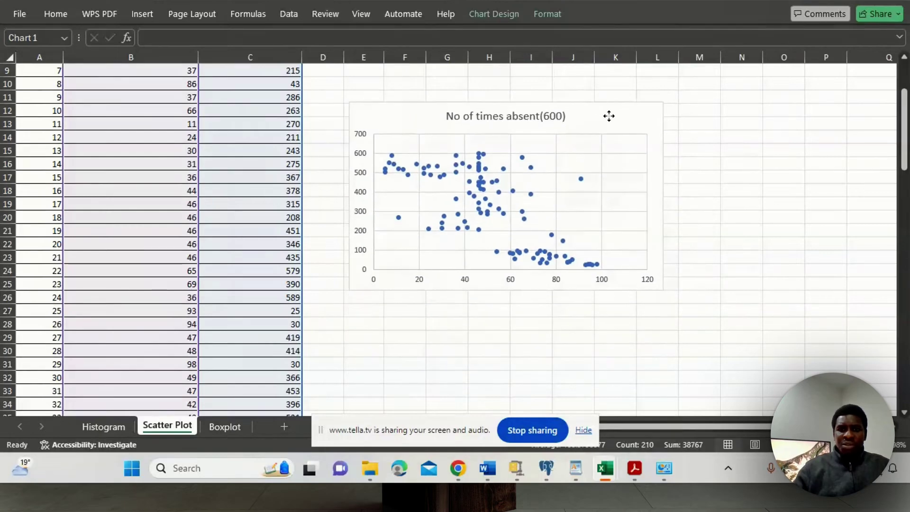
scroll(766, 196, "up", 3)
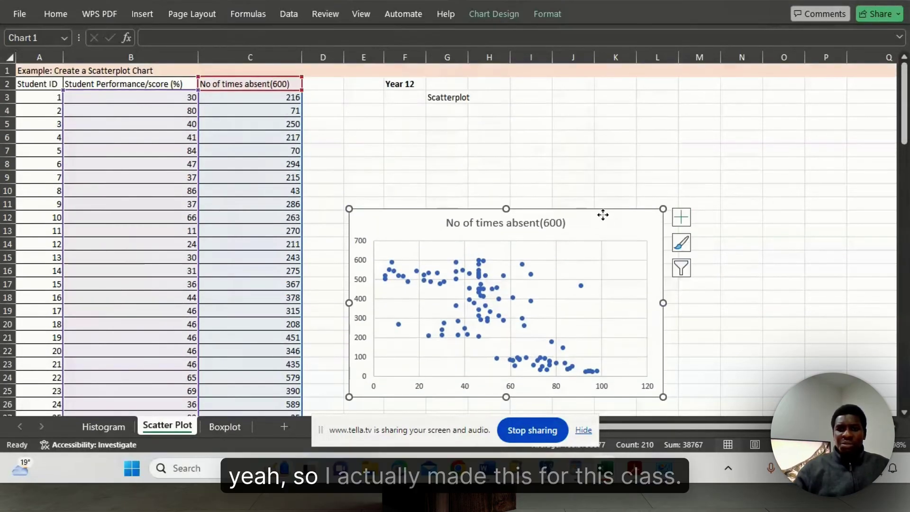
left_click_drag(614, 125, 583, 156)
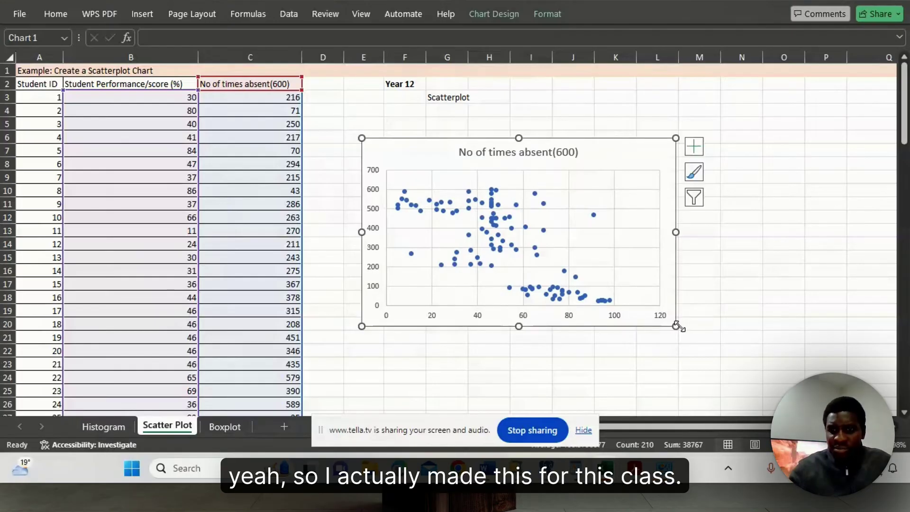
left_click_drag(676, 326, 801, 353)
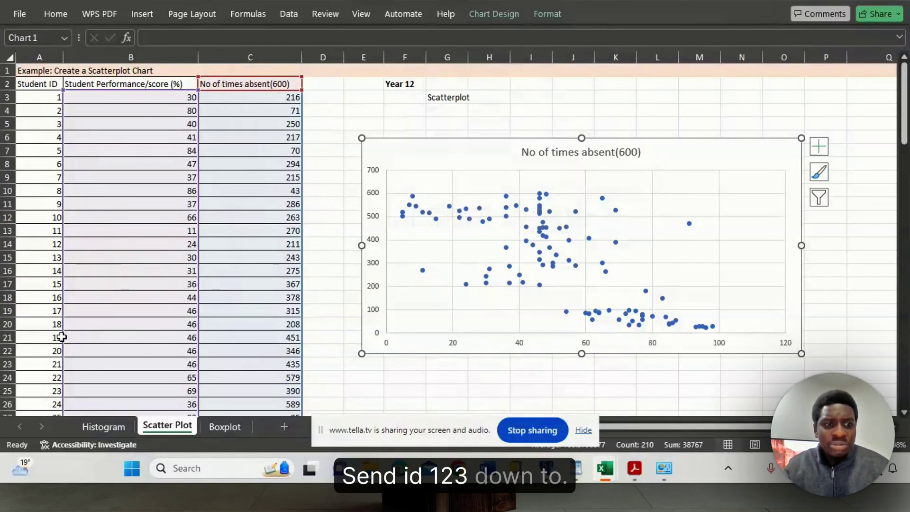
Step: Review the student rows down to the last ID and compare them with the points on the scatter chart
scroll(88, 332, "down", 5)
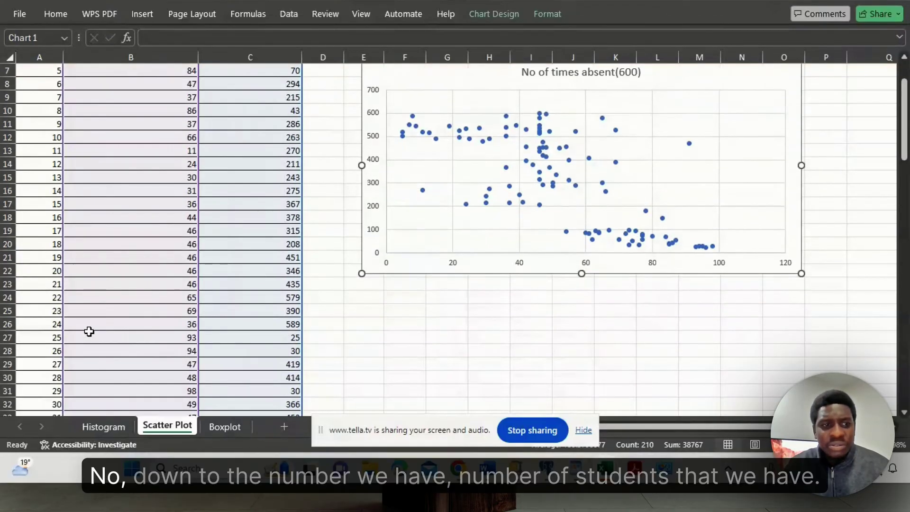
scroll(89, 332, "down", 10)
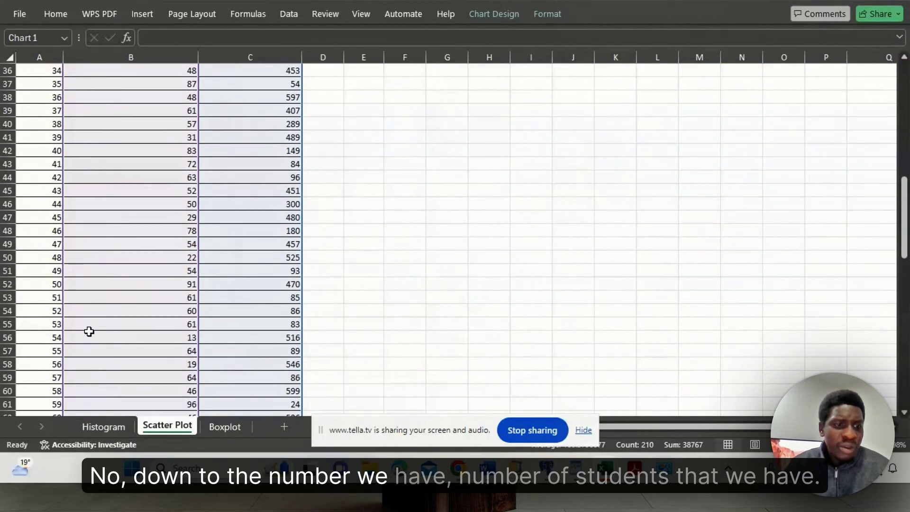
scroll(89, 332, "down", 8)
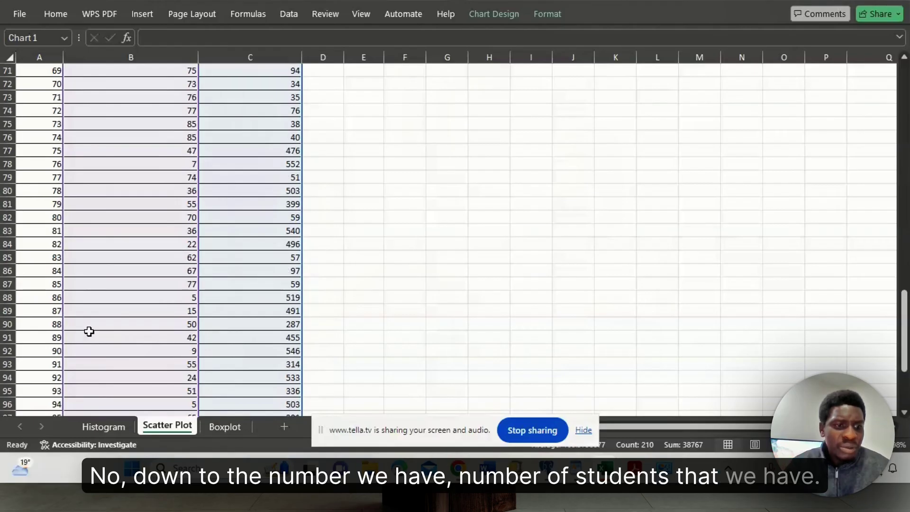
scroll(89, 332, "down", 4)
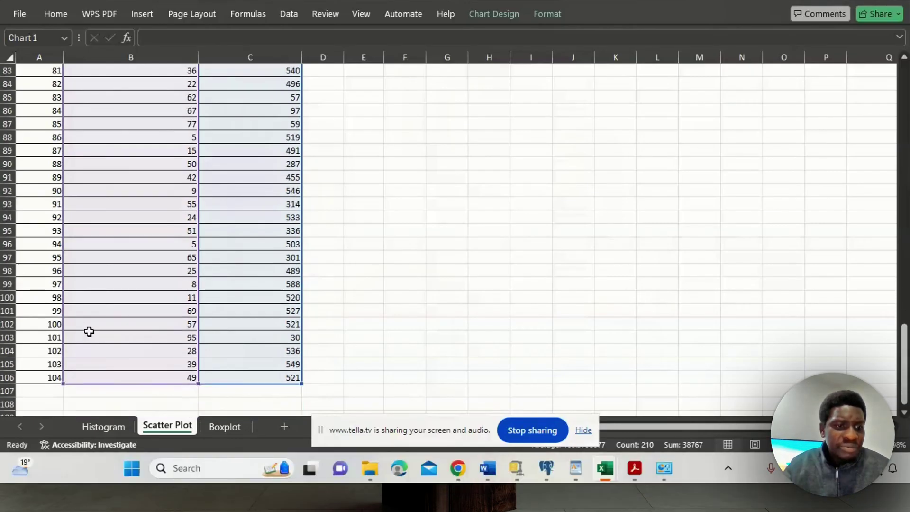
scroll(89, 331, "up", 20)
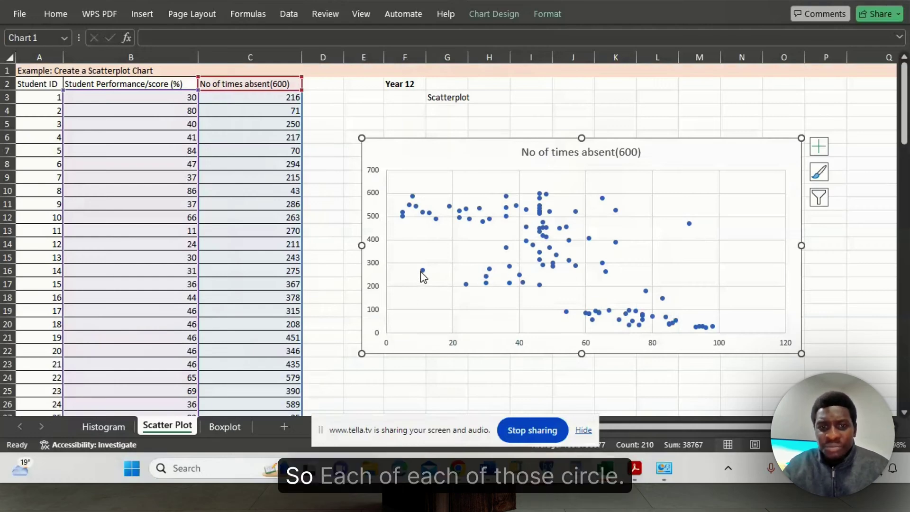
mouse_move(423, 276)
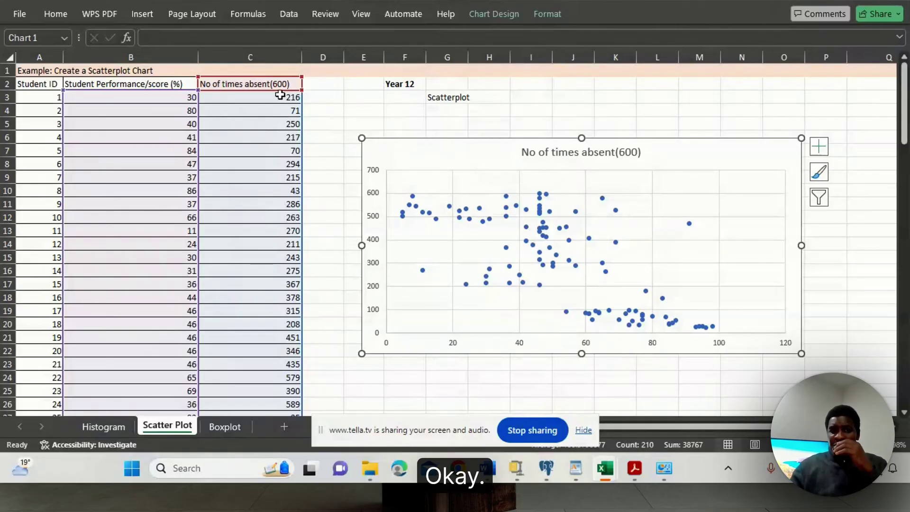
left_click(500, 15)
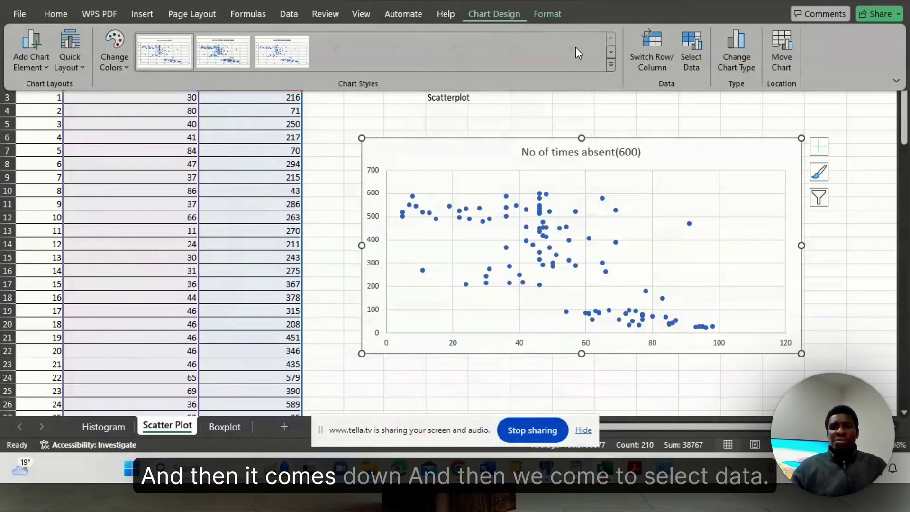
left_click(694, 69)
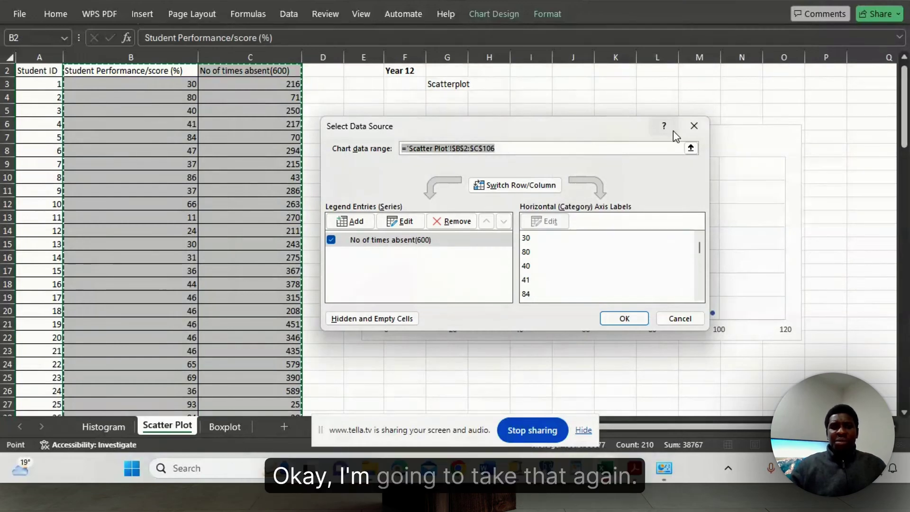
left_click(674, 319)
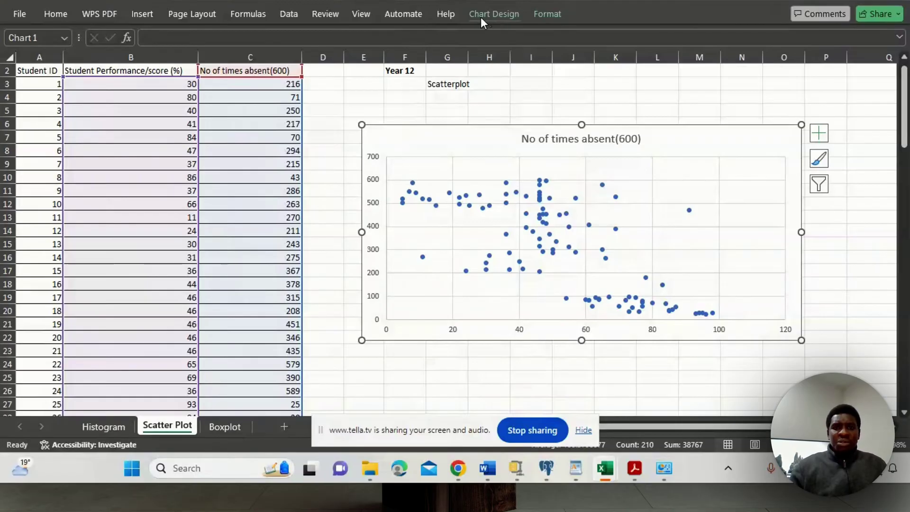
Step: Inspect the scatter chart's data source, checking its data range, series and horizontal axis values, without changing it
left_click(356, 110)
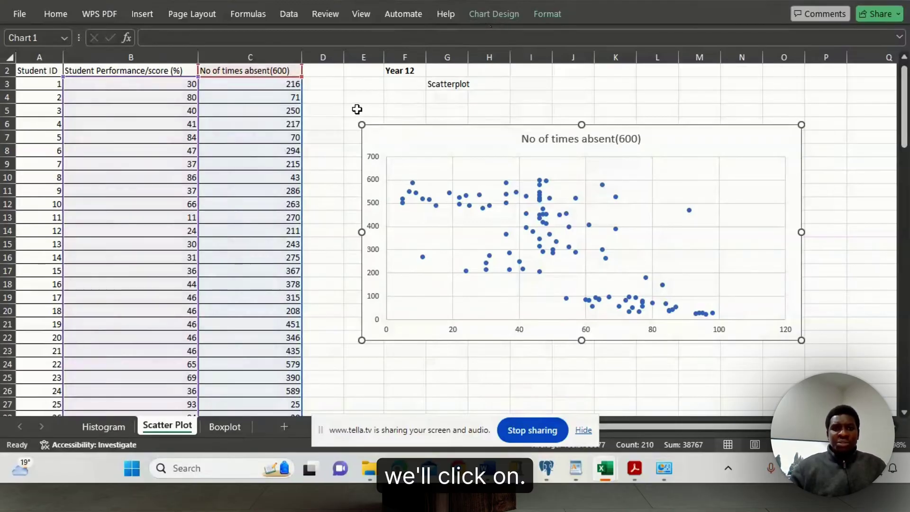
left_click(684, 137)
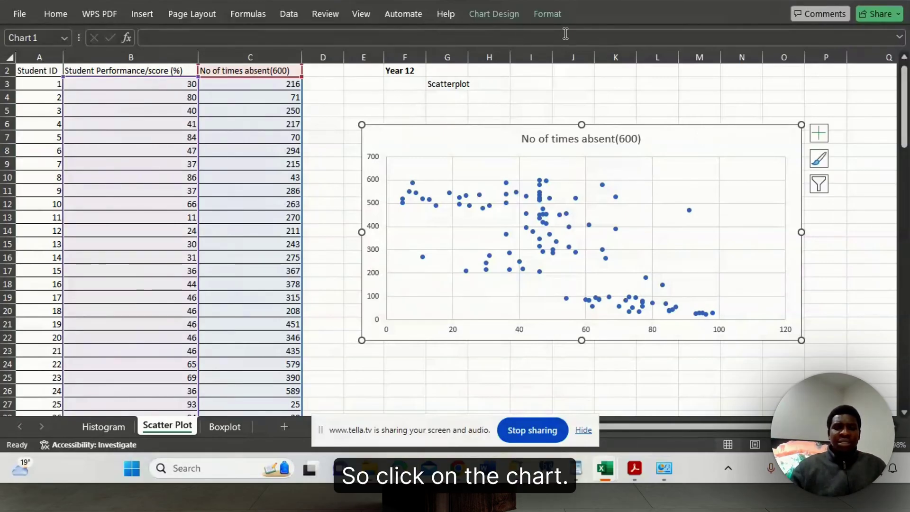
left_click(499, 16)
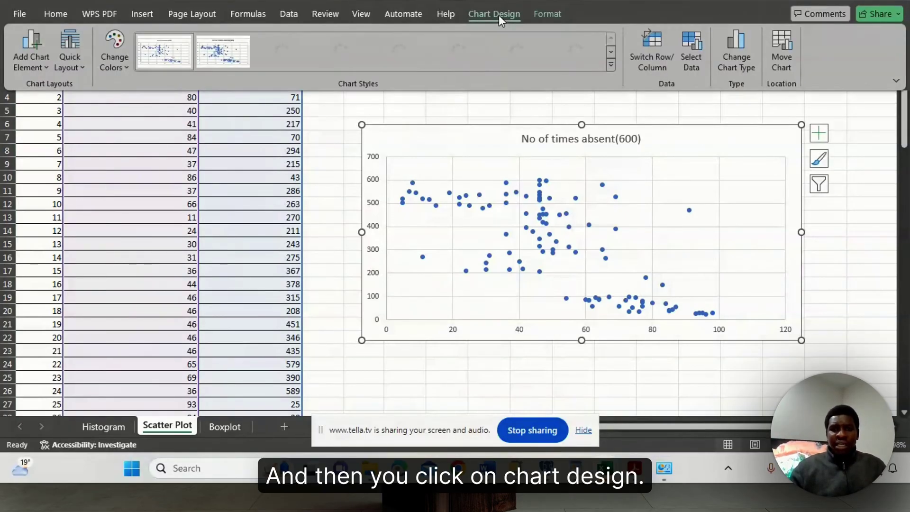
left_click(693, 62)
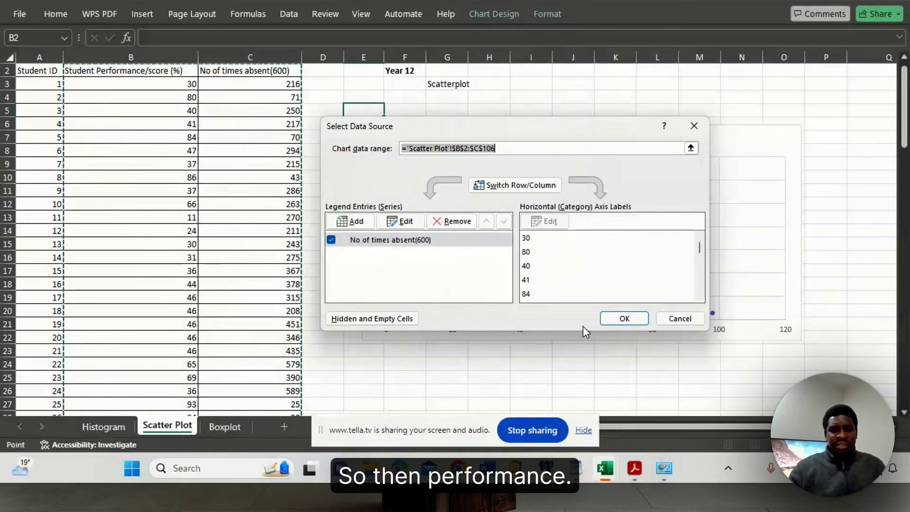
left_click(624, 319)
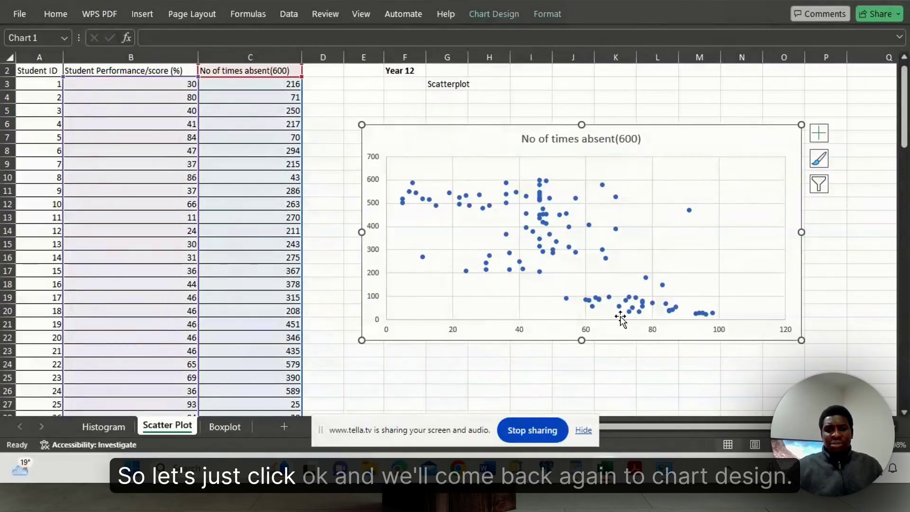
Step: Set the ribbon display to always show the ribbon, with the chart design commands open
left_click(494, 16)
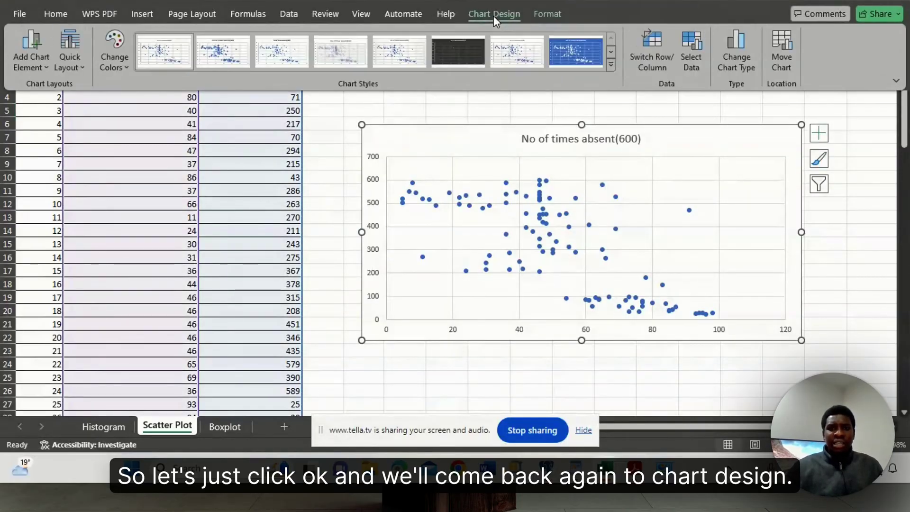
left_click(895, 82)
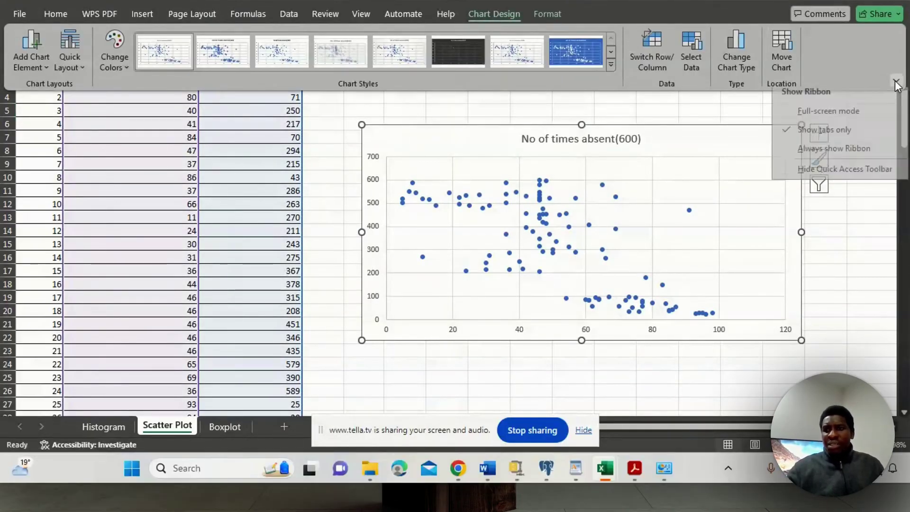
left_click(827, 155)
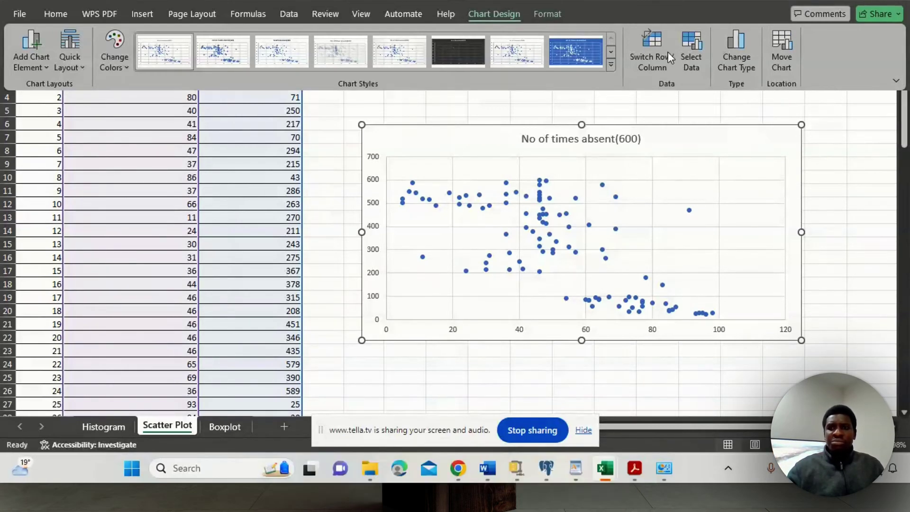
Step: Add primary horizontal and primary vertical axis titles to the scatter chart
left_click(30, 58)
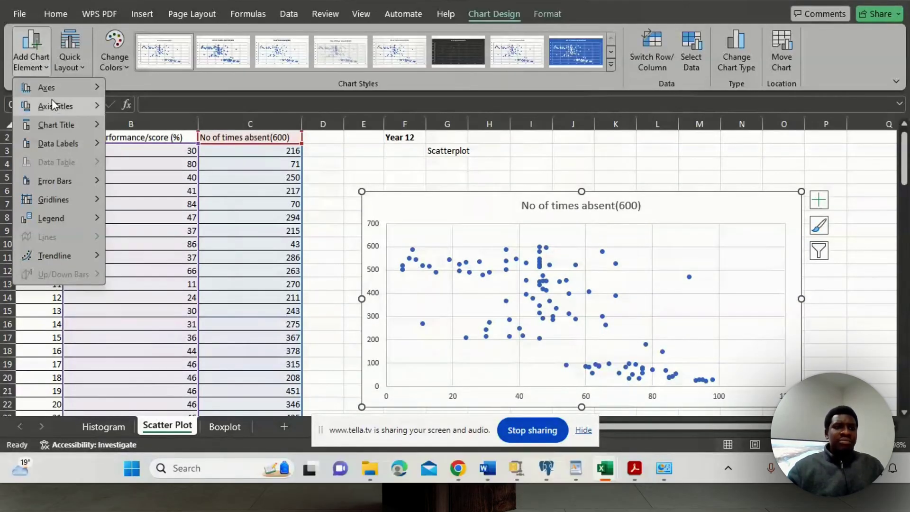
mouse_move(61, 104)
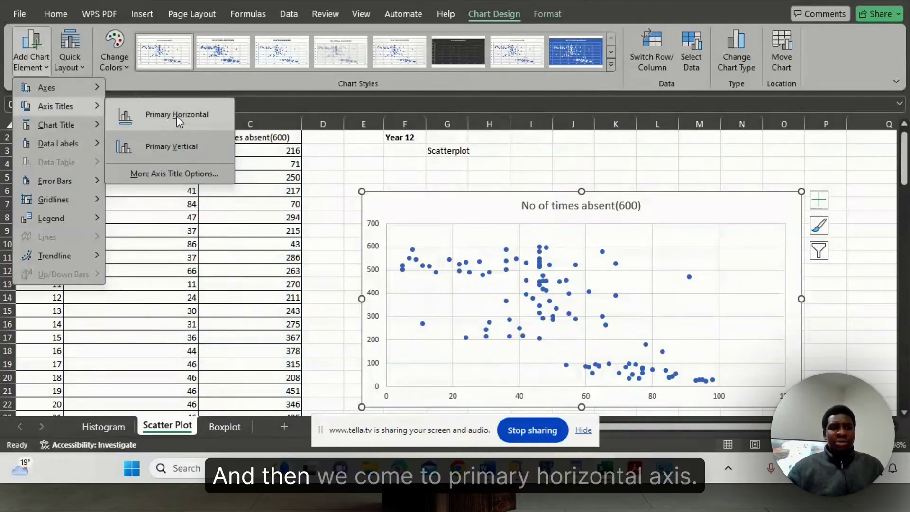
left_click(178, 121)
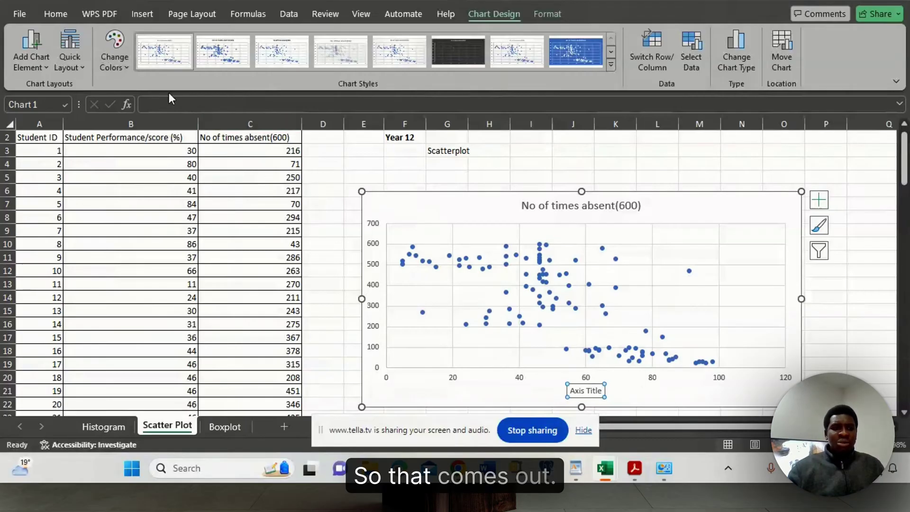
left_click(29, 47)
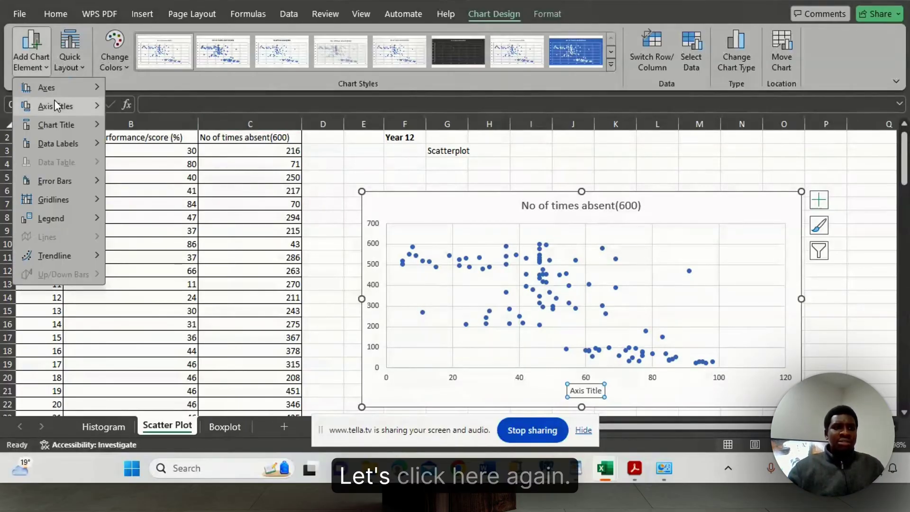
mouse_move(61, 105)
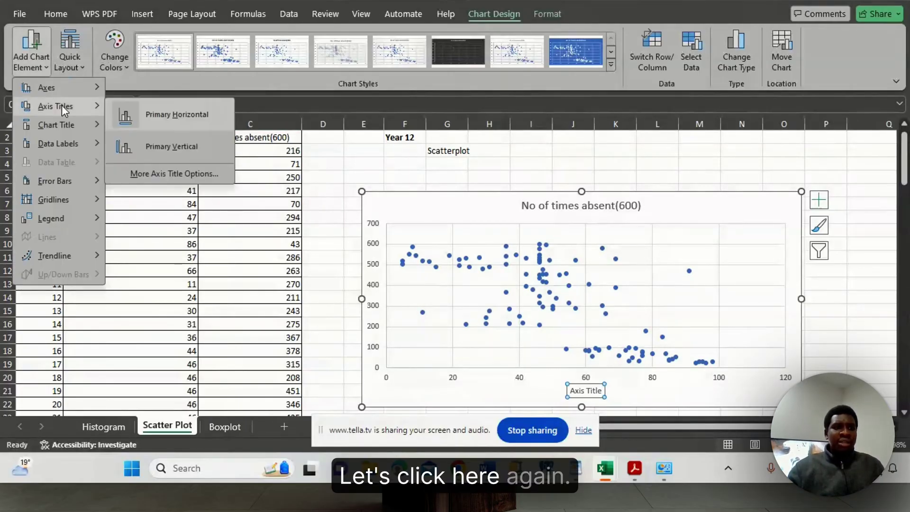
left_click(161, 145)
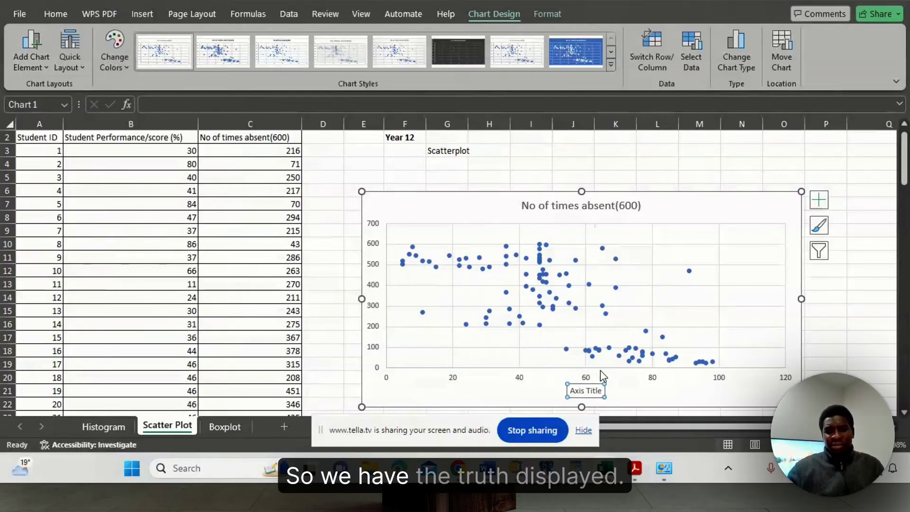
Step: Replace the horizontal axis title's placeholder text with "Student Performance/Score"
left_click(596, 391)
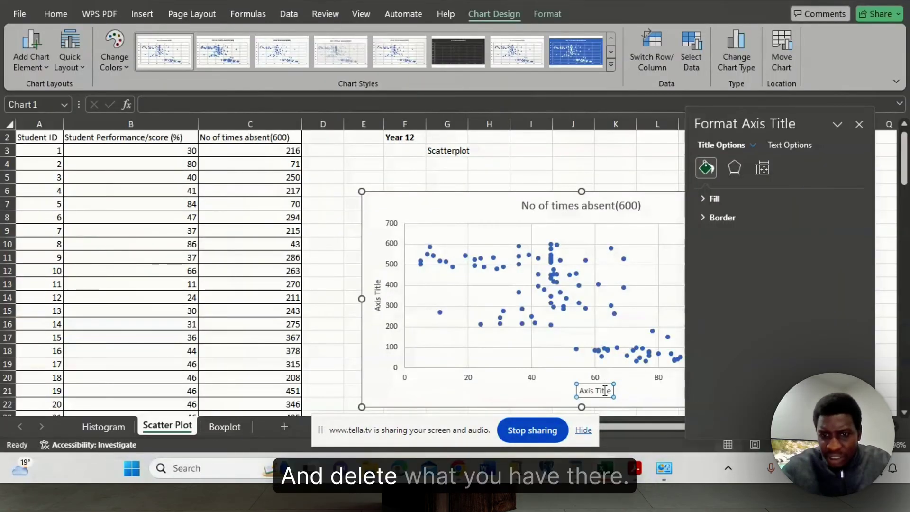
key("BackSpace")
key("BackSpace")
key("BackSpace")
key("BackSpace")
key("BackSpace")
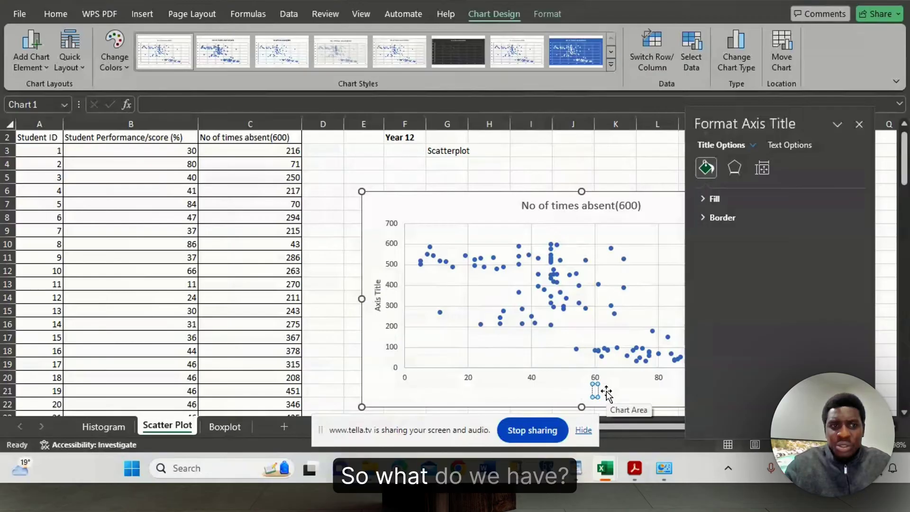
type("Stu")
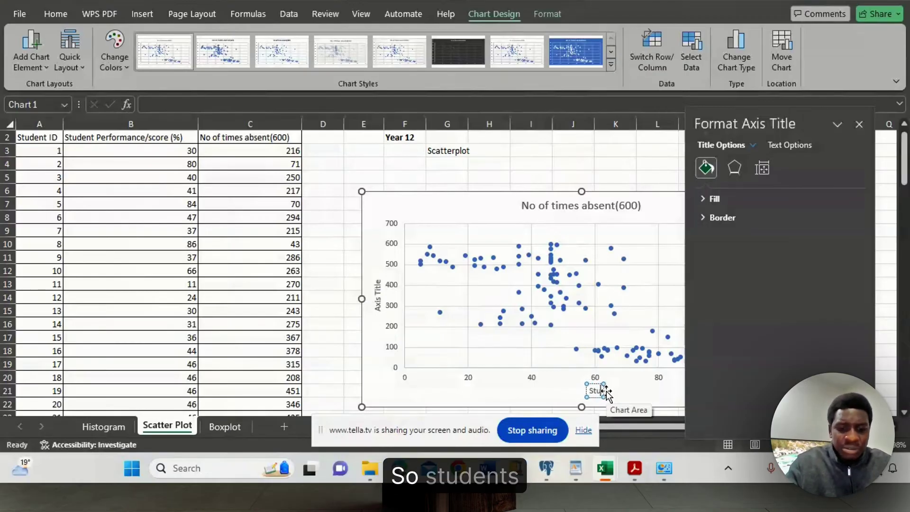
type("dent Per")
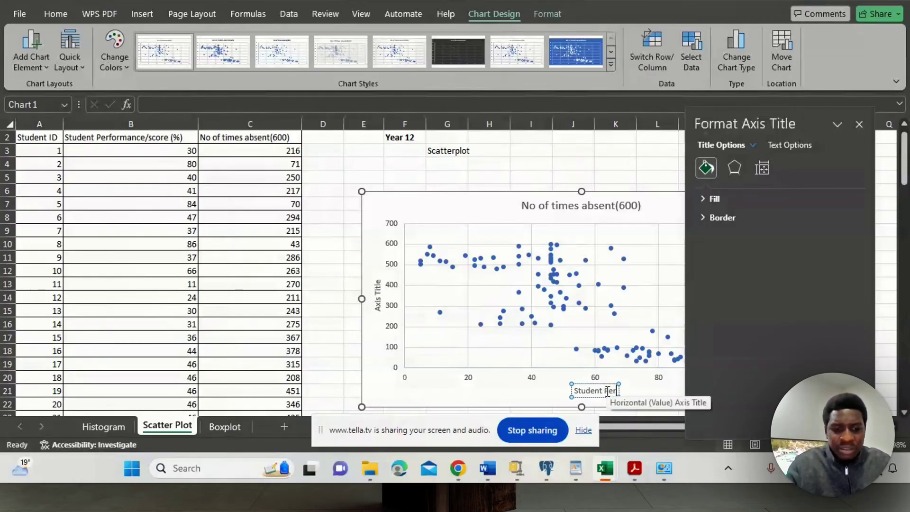
type("formance/")
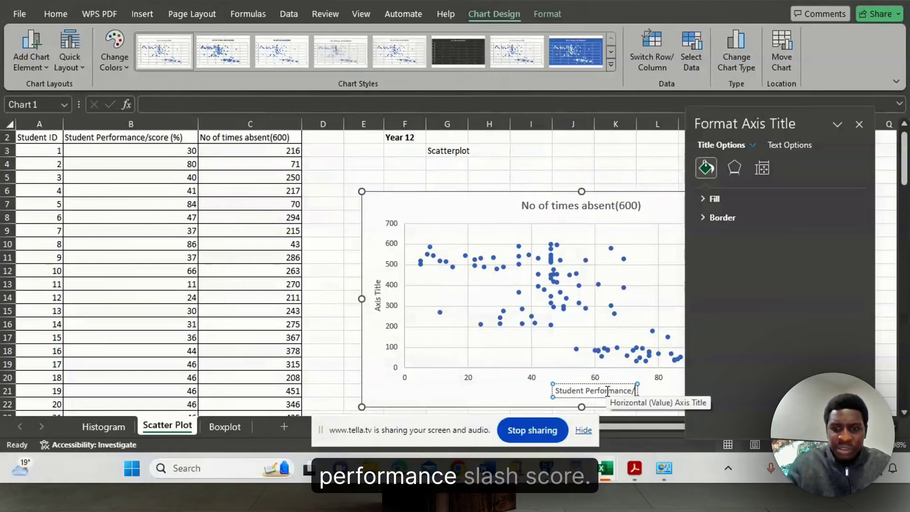
type("Score")
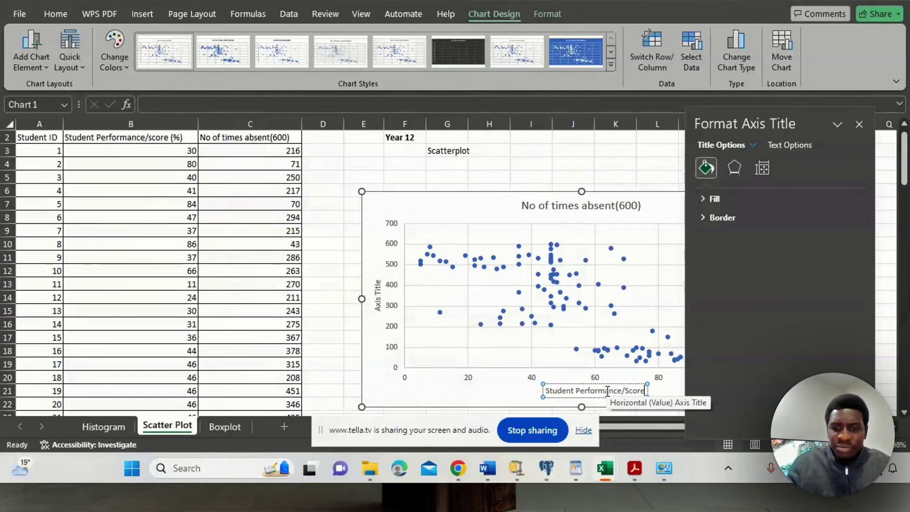
Step: Replace the vertical axis title's placeholder text with "No of Times Absent" and close the axis title formatting options
left_click(379, 297)
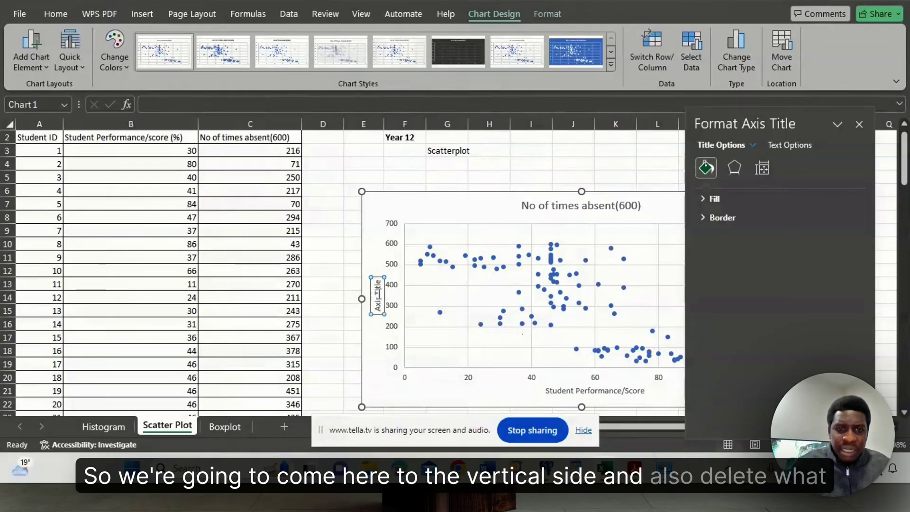
left_click(379, 294)
key("BackSpace")
key("BackSpace")
key("BackSpace")
key("BackSpace")
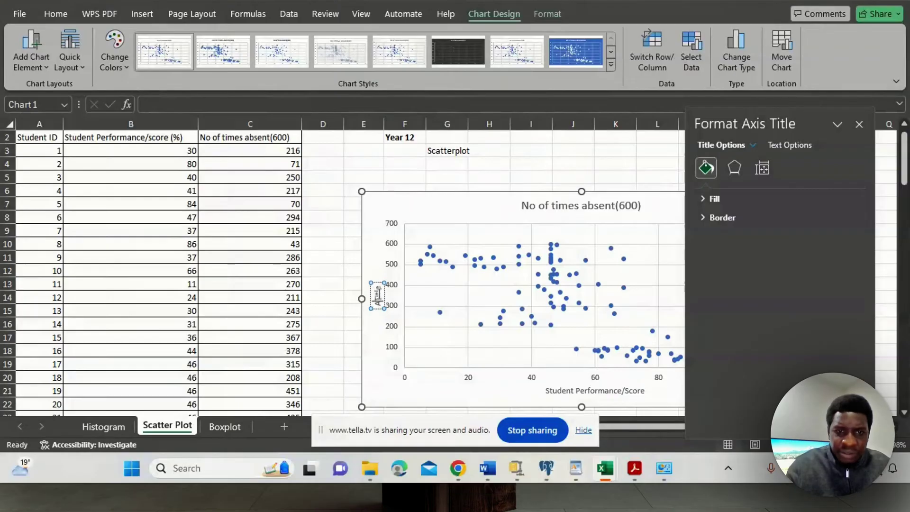
key("BackSpace")
key("BackSpace")
key("BackSpace")
key("BackSpace")
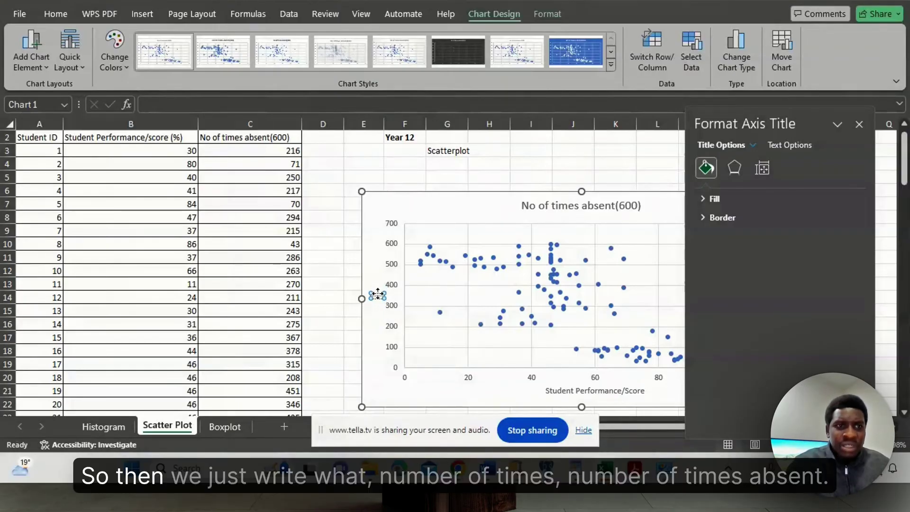
left_click(377, 295)
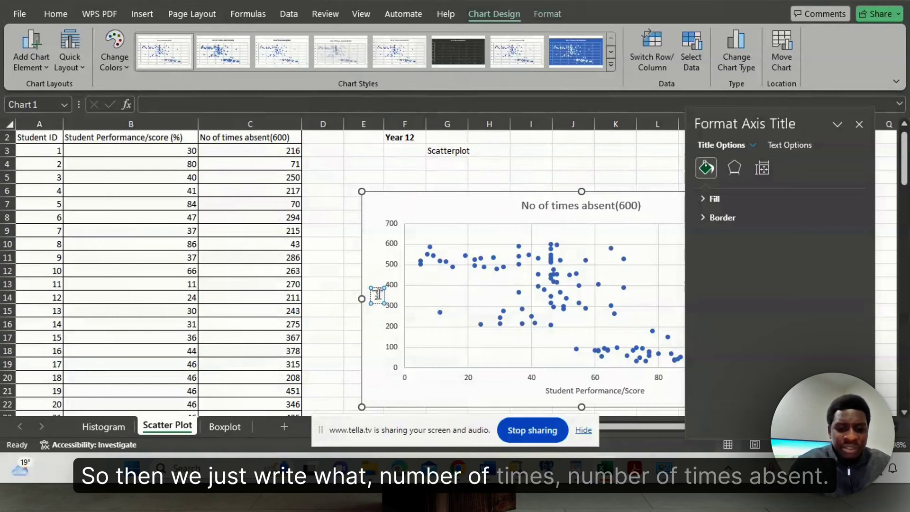
type("No")
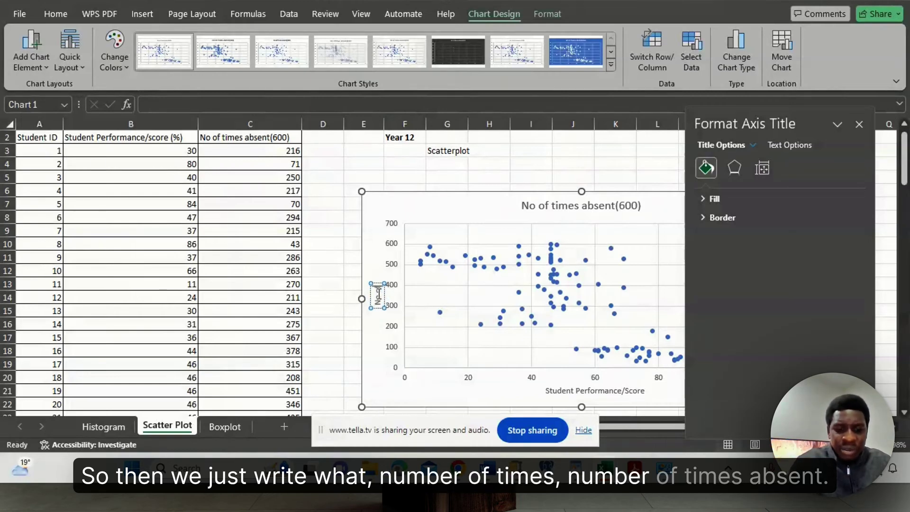
type(" of Times A")
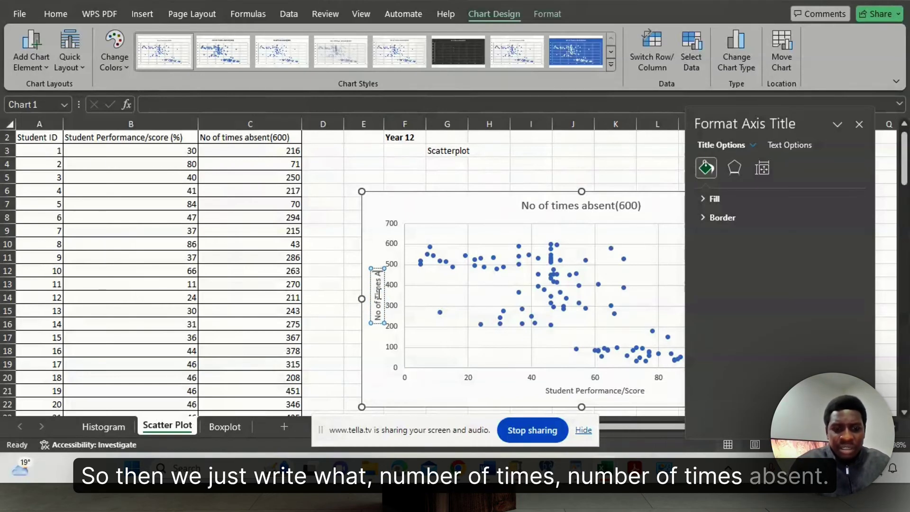
type("bsent")
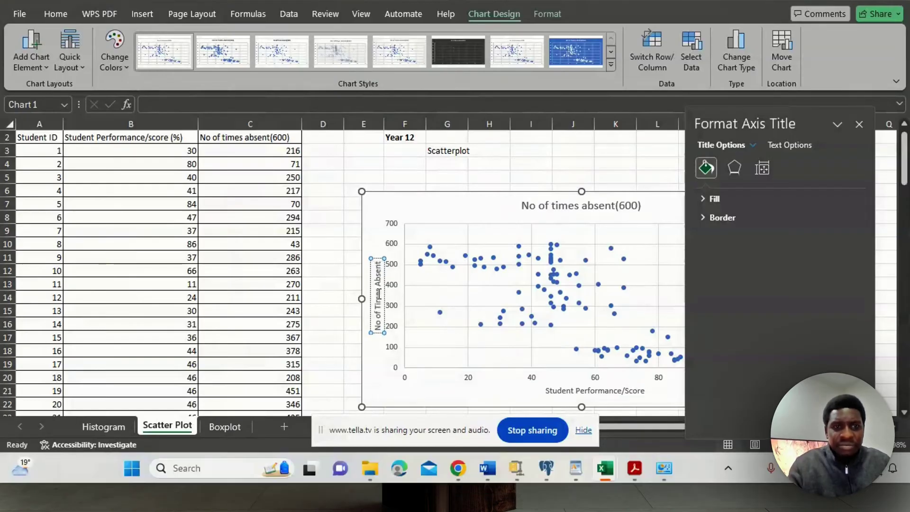
left_click(534, 167)
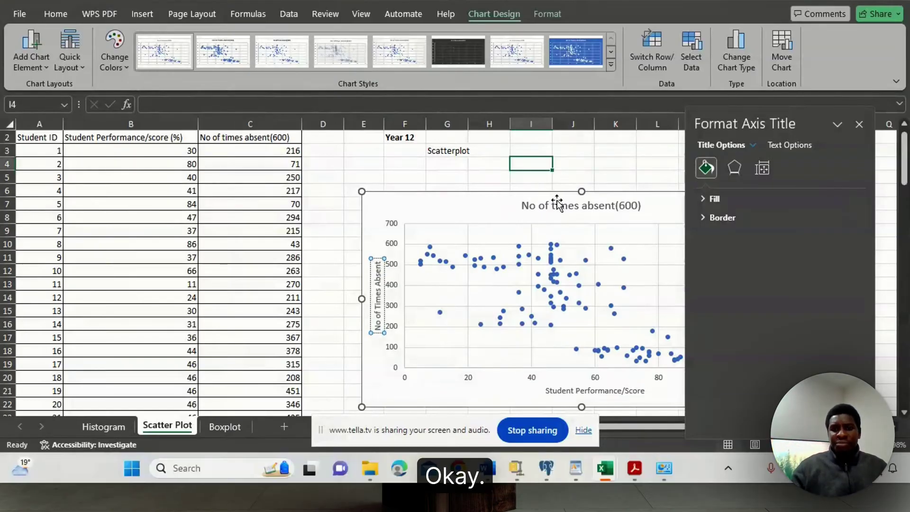
left_click(859, 123)
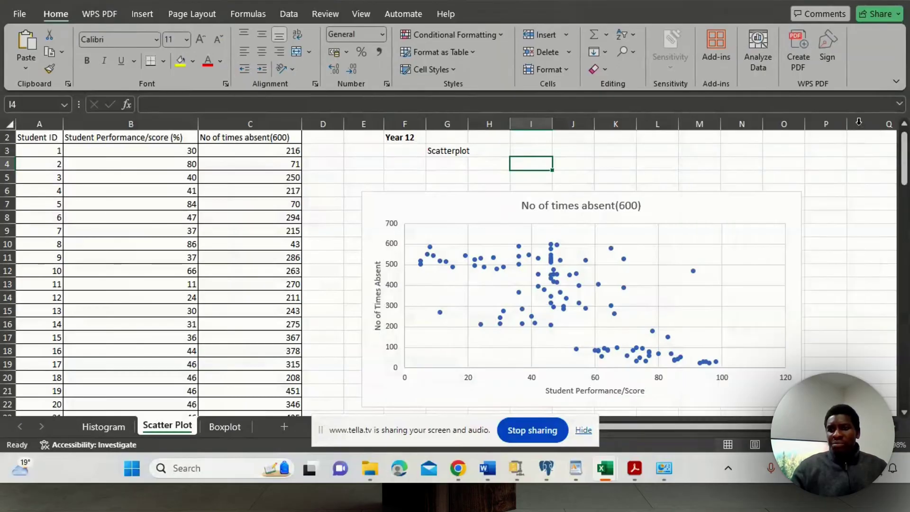
Step: Replace the chart title's text with "Student Performance Visual"
double_click(581, 204)
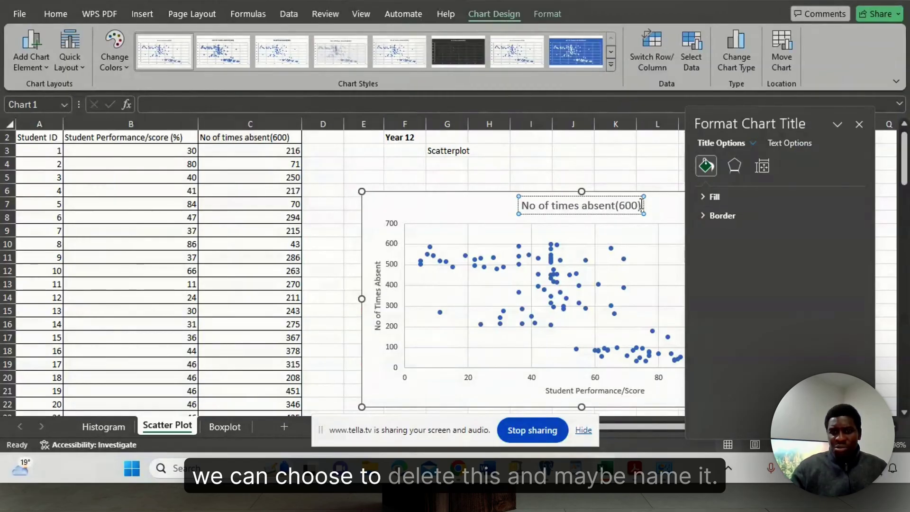
key("BackSpace")
key("BackSpace")
key("BackSpace")
key("BackSpace")
key("BackSpace")
key("BackSpace")
key("BackSpace")
key("BackSpace")
key("BackSpace")
key("BackSpace")
key("BackSpace")
key("BackSpace")
key("BackSpace")
key("BackSpace")
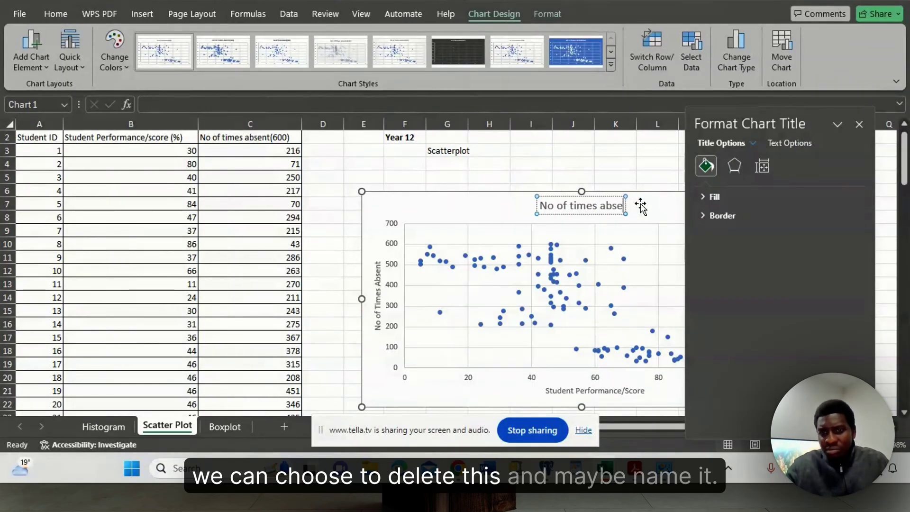
key("BackSpace")
key("BackSpace")
key("BackSpace")
key("BackSpace")
key("BackSpace")
key("BackSpace")
key("BackSpace")
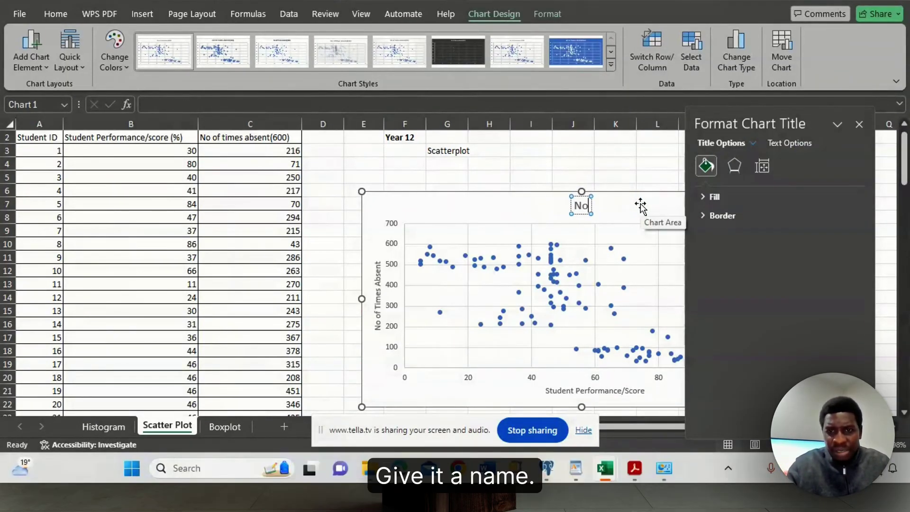
key("BackSpace")
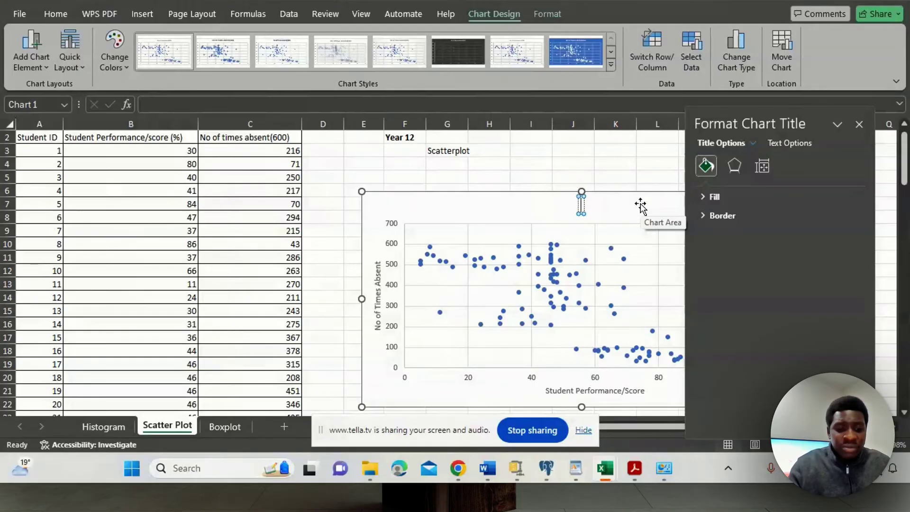
type("S")
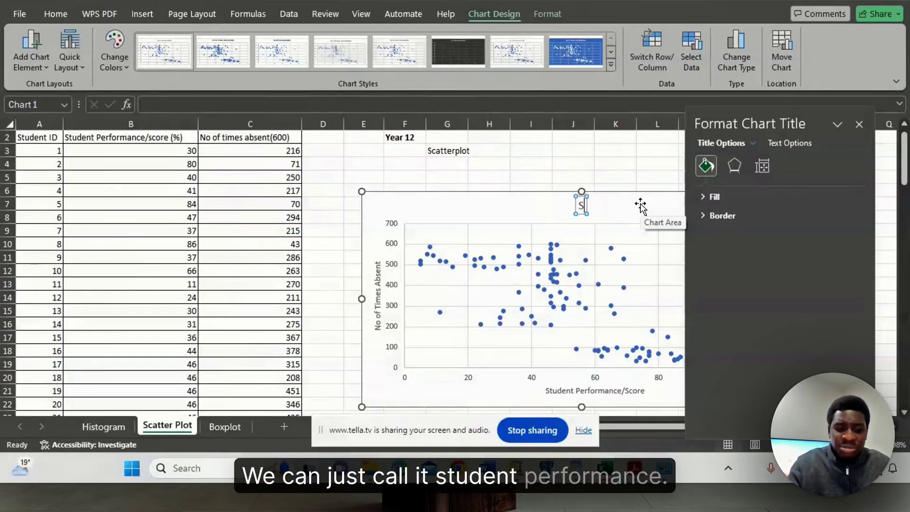
type("tudent Perorm")
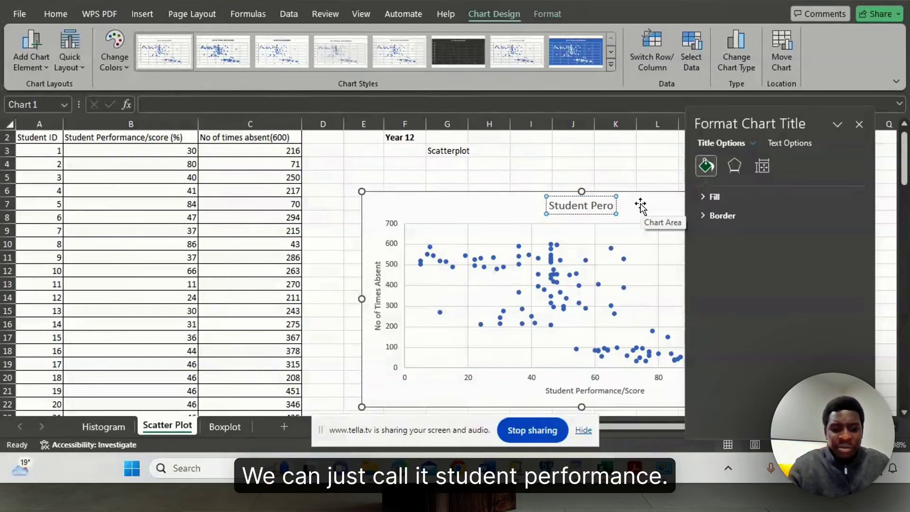
key("BackSpace")
key("BackSpace")
key("BackSpace")
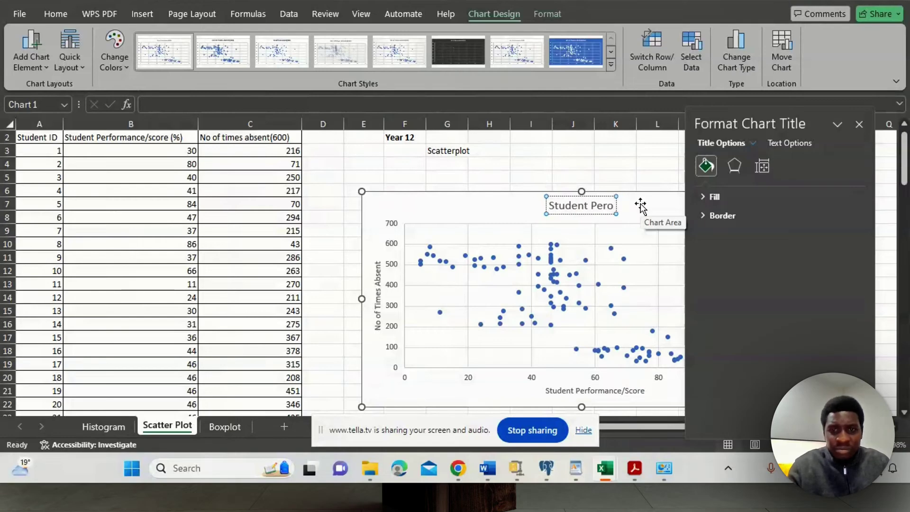
type("formace")
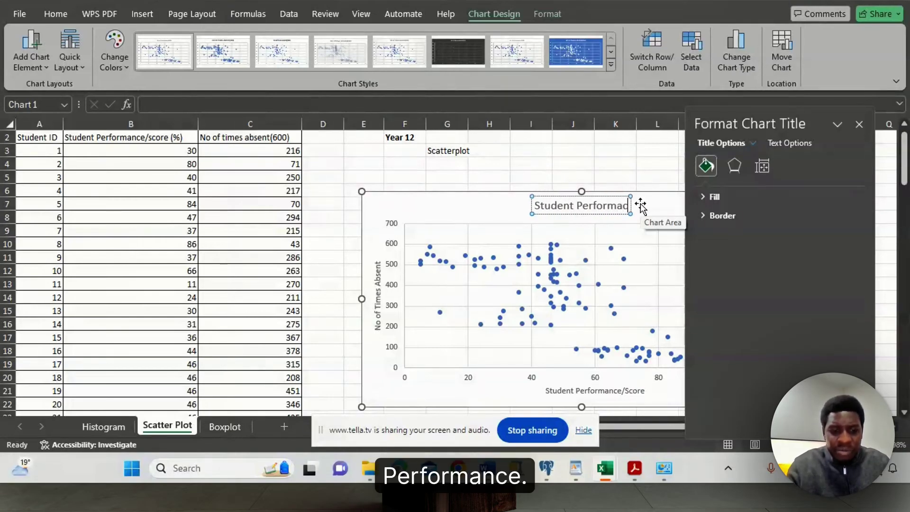
key("BackSpace")
key("BackSpace")
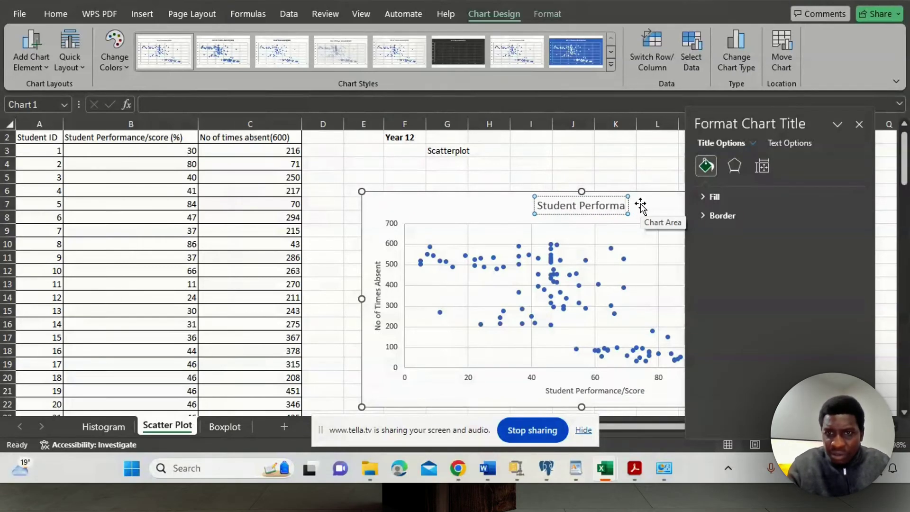
type("NCE")
key("BackSpace")
key("BackSpace")
key("BackSpace")
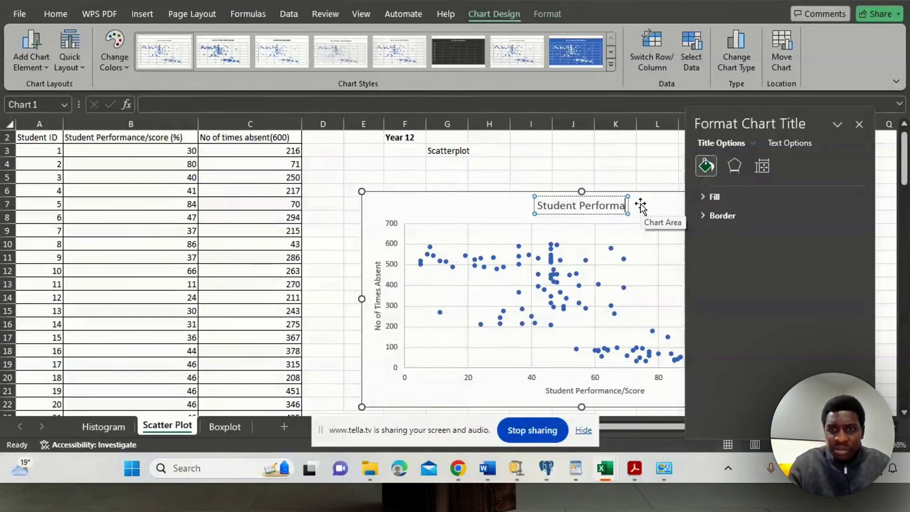
type("nce Visu")
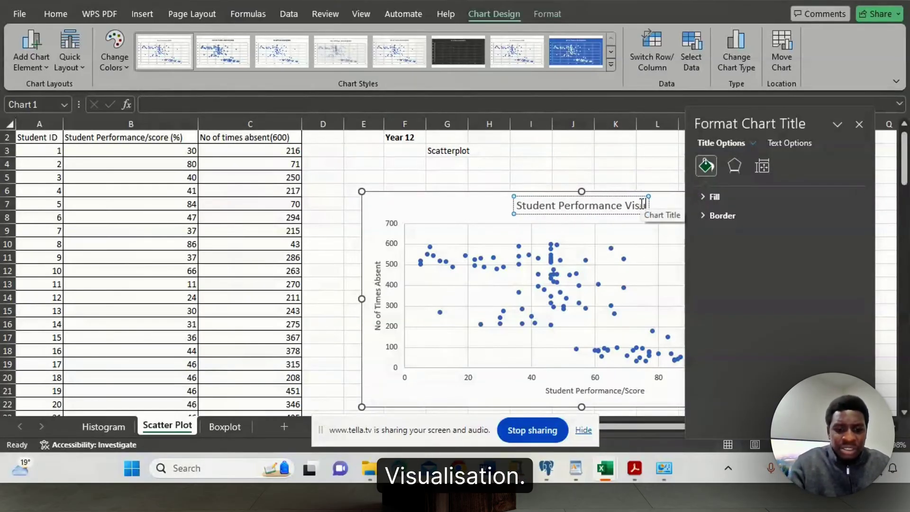
type("al")
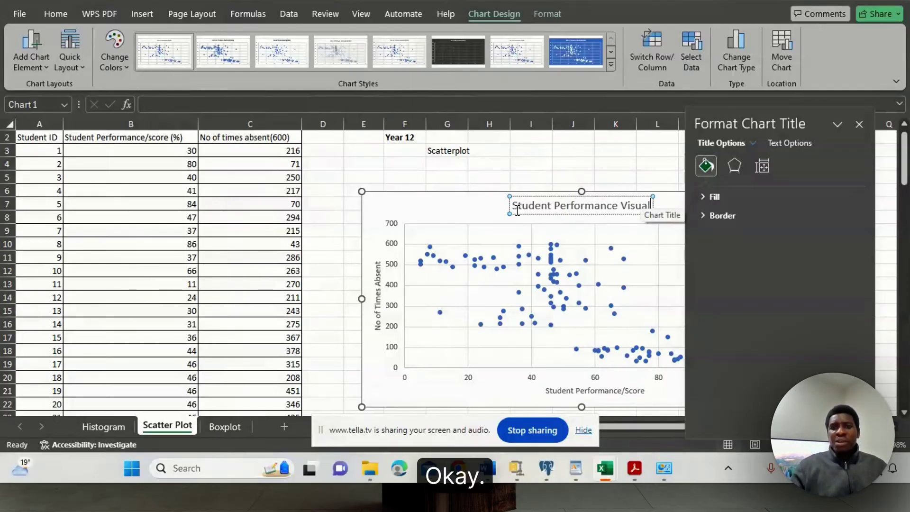
Step: Change the last word of the chart title to "Chart" so it reads "Student Performance Chart", and finish editing the title
key("BackSpace")
key("BackSpace")
key("BackSpace")
key("BackSpace")
key("BackSpace")
key("BackSpace")
key("BackSpace")
type("Chart")
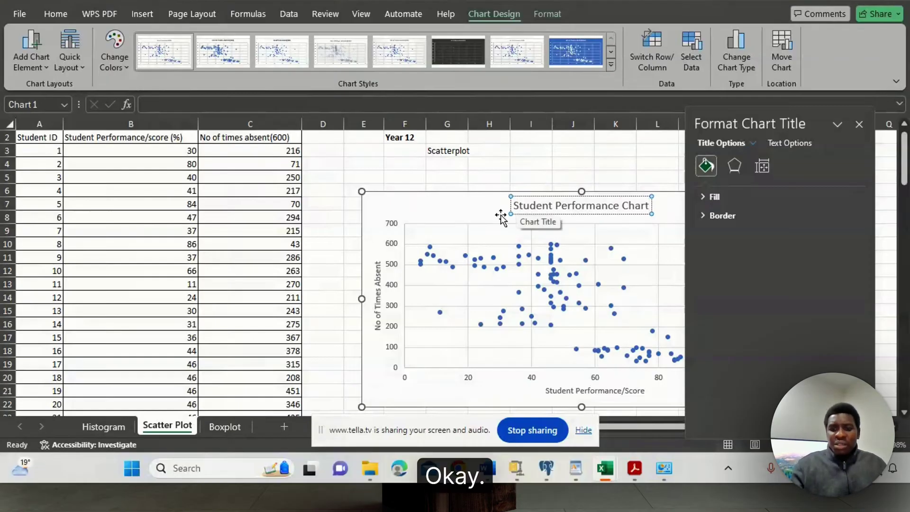
left_click(469, 208)
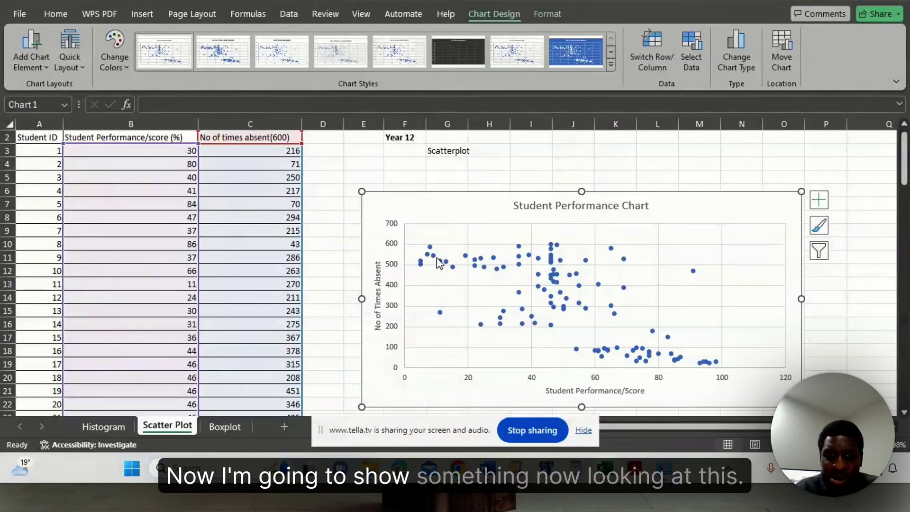
Step: Add a trendline to the student performance scatter chart
mouse_move(427, 255)
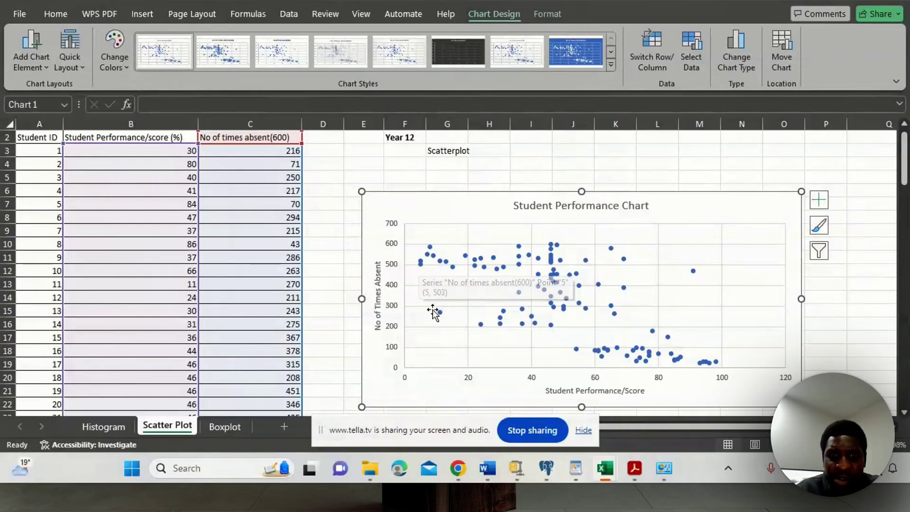
mouse_move(439, 314)
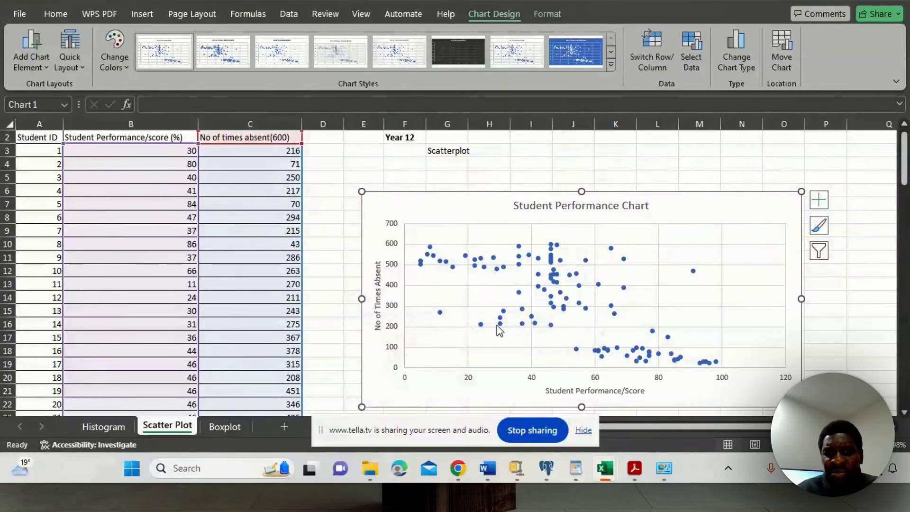
mouse_move(500, 327)
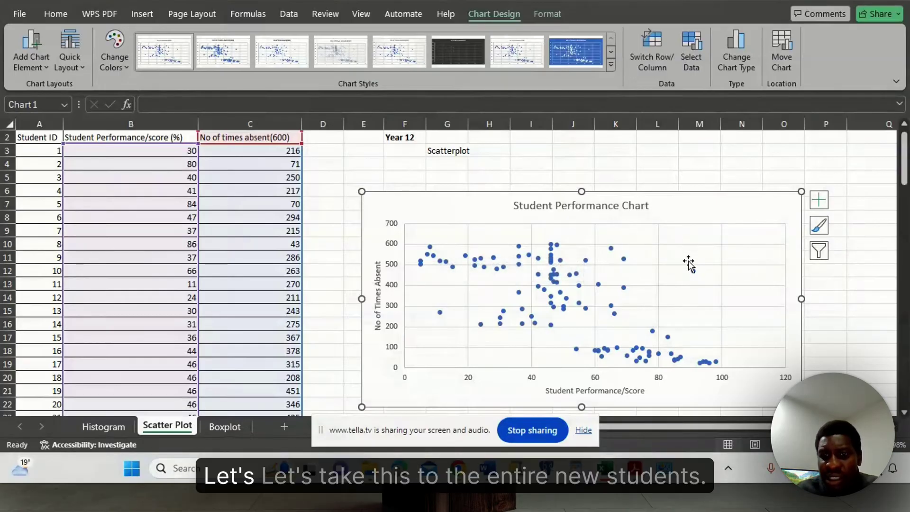
mouse_move(695, 275)
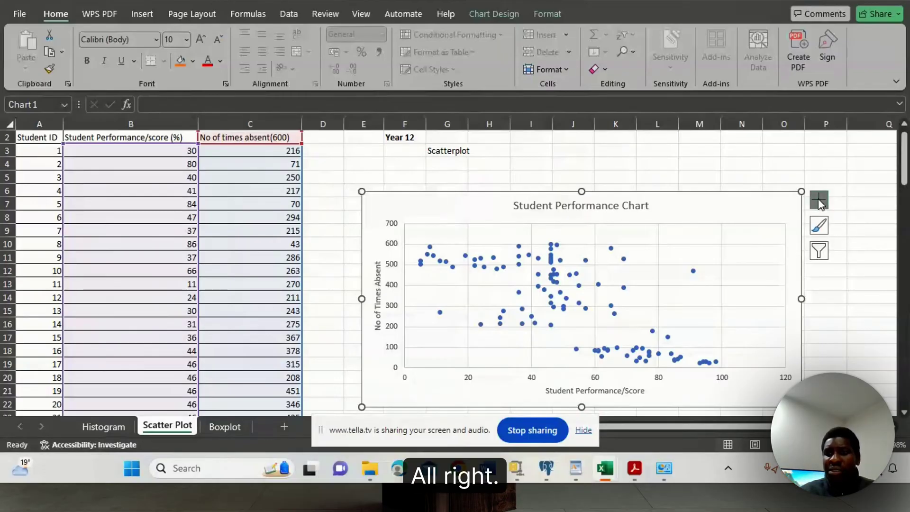
left_click(819, 199)
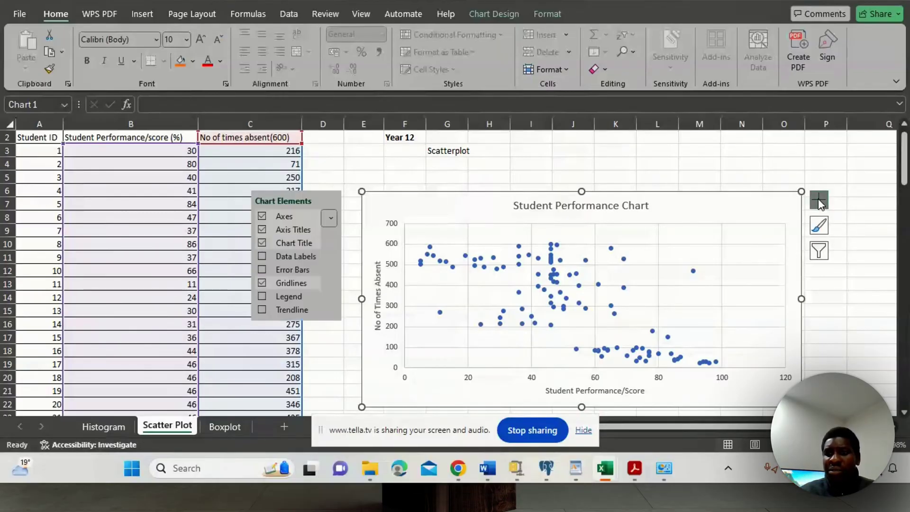
left_click(262, 310)
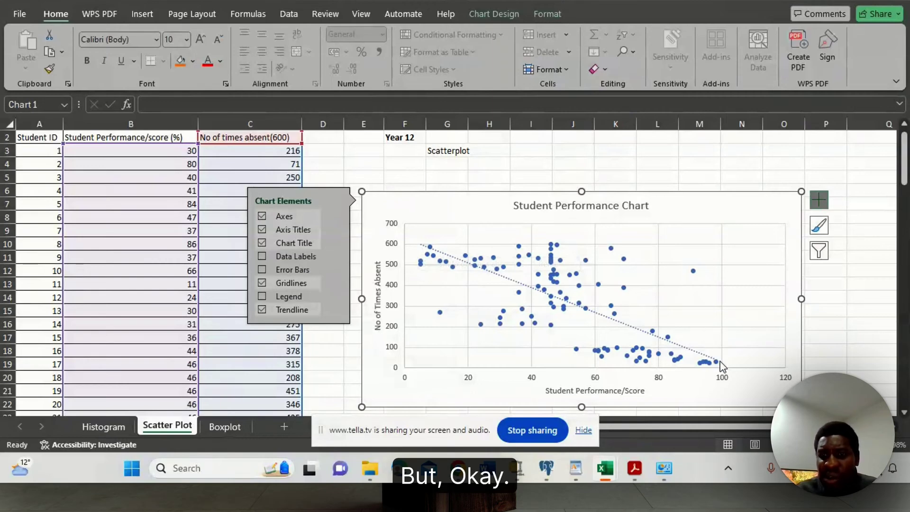
Step: Examine the end of the trendline, the clusters of data points and the outliers lying far from the line
mouse_move(720, 367)
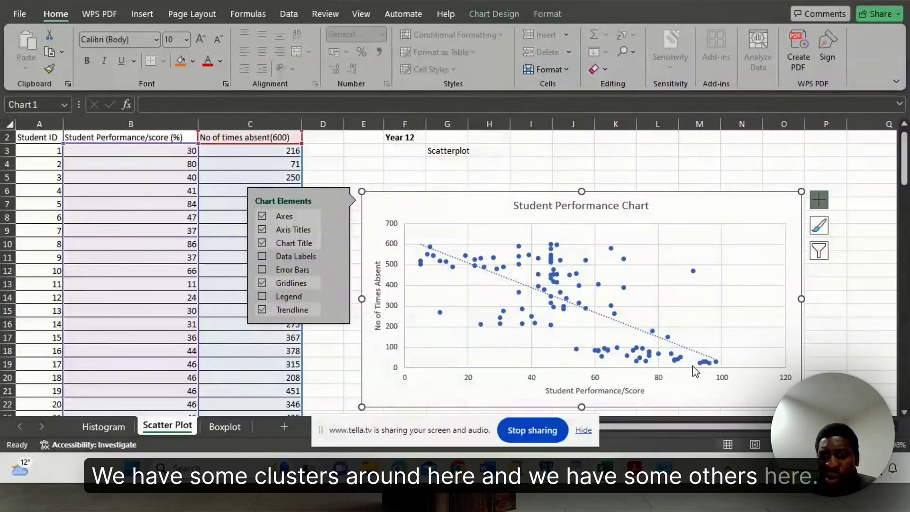
mouse_move(696, 275)
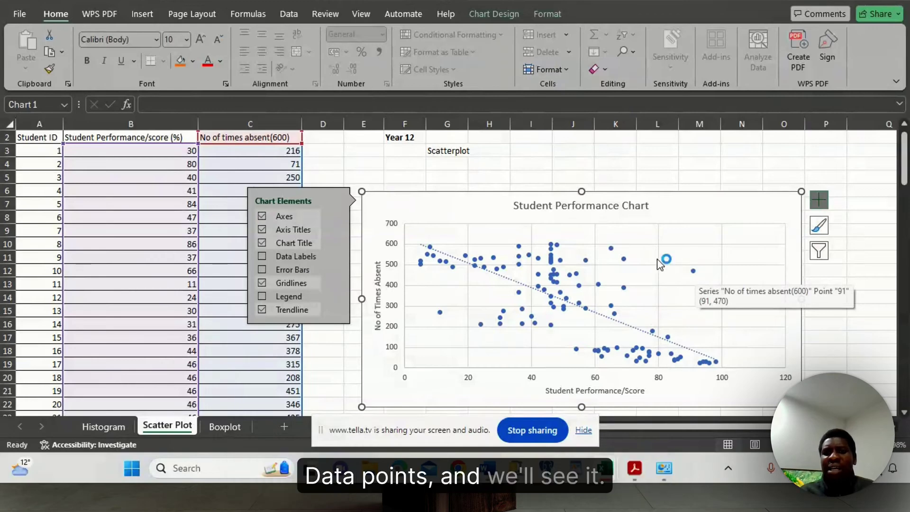
mouse_move(613, 250)
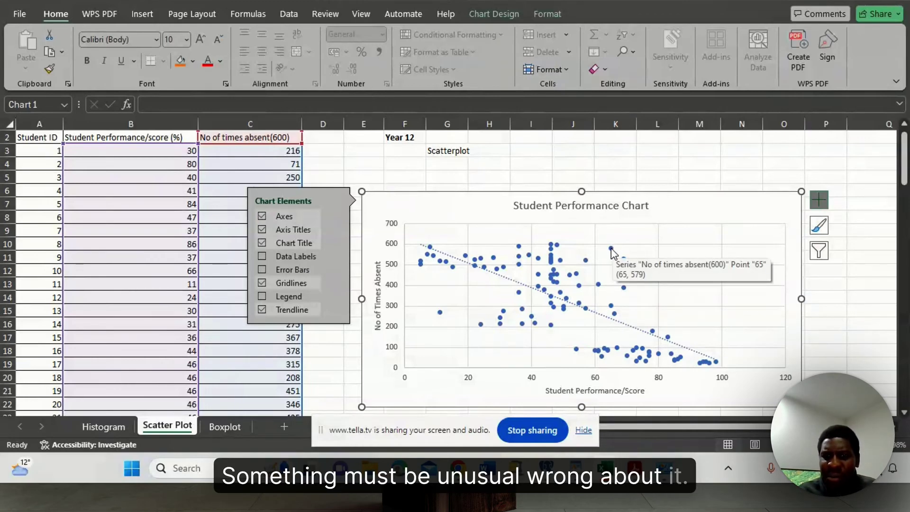
mouse_move(440, 314)
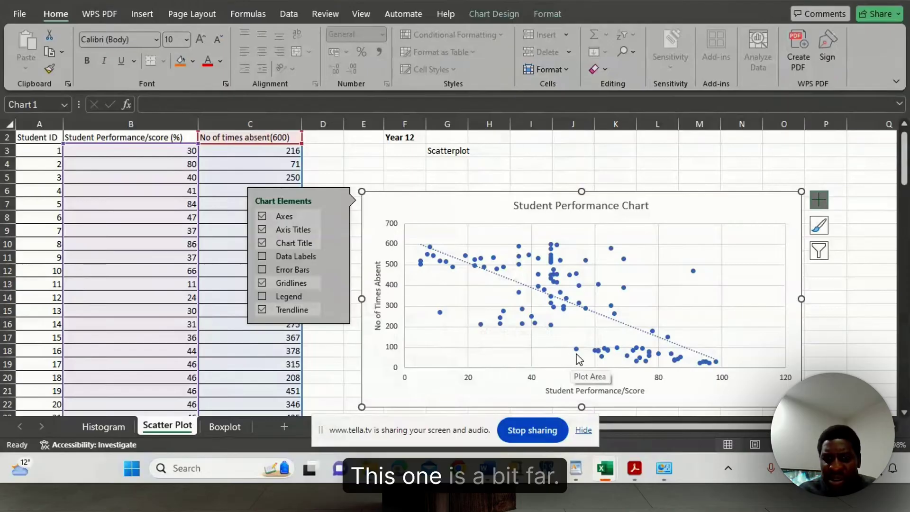
mouse_move(578, 355)
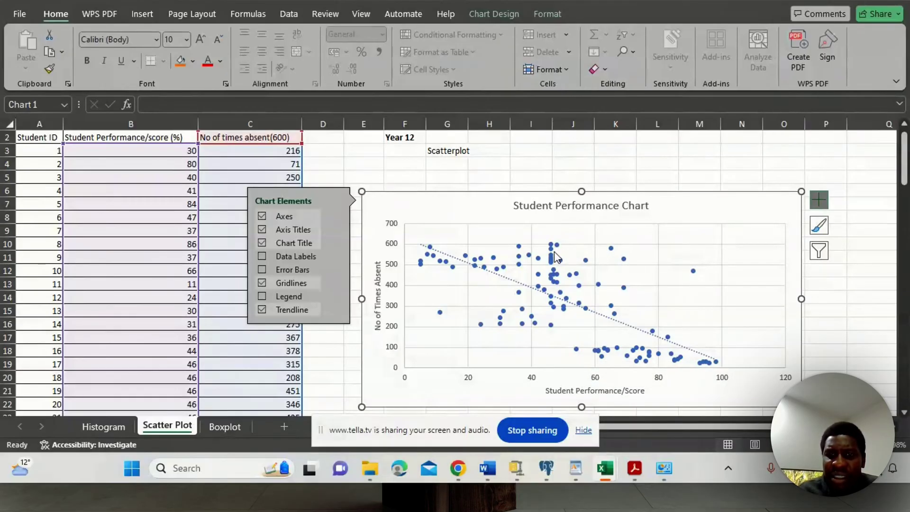
mouse_move(551, 243)
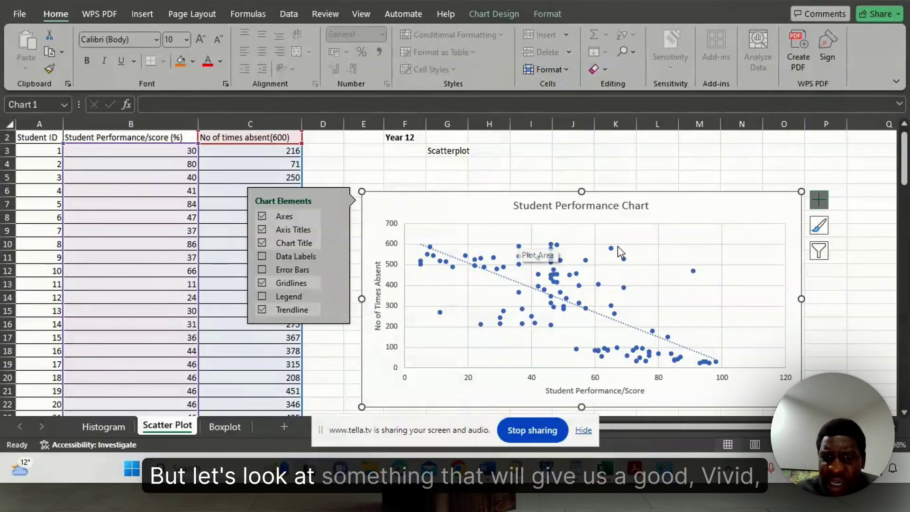
mouse_move(612, 250)
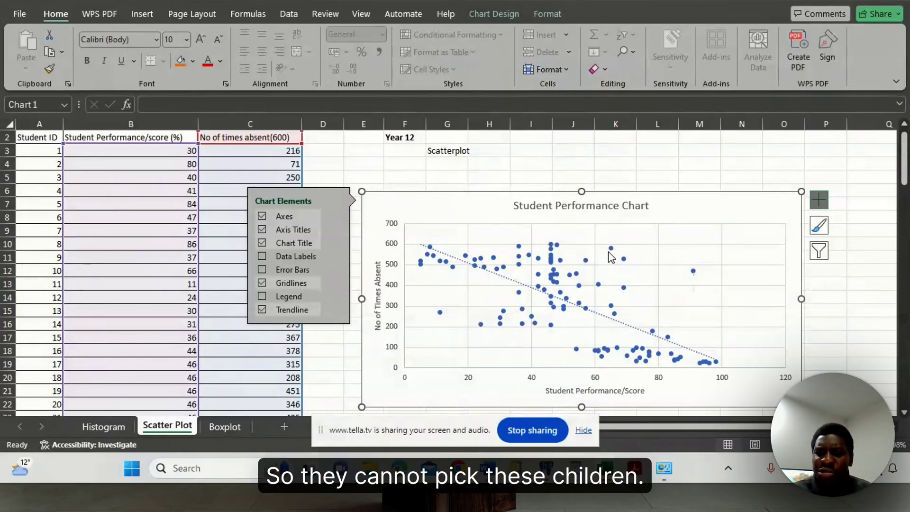
mouse_move(694, 271)
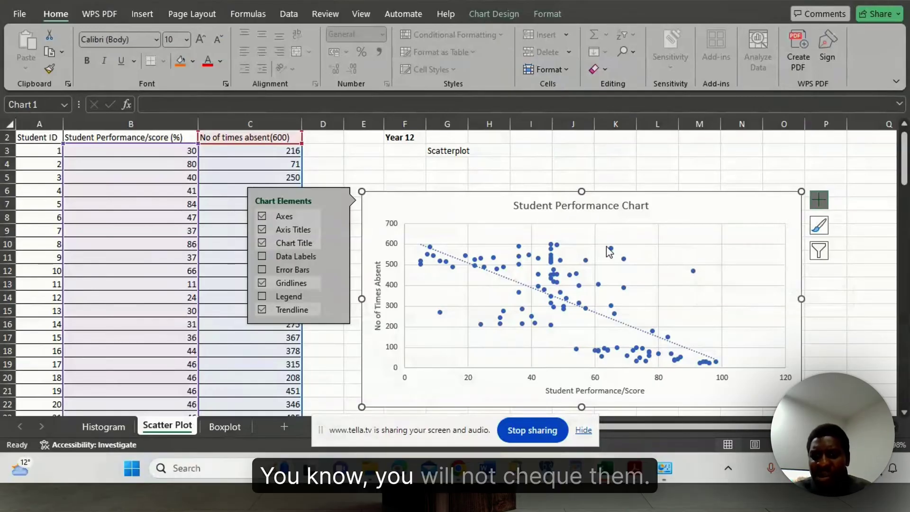
mouse_move(441, 317)
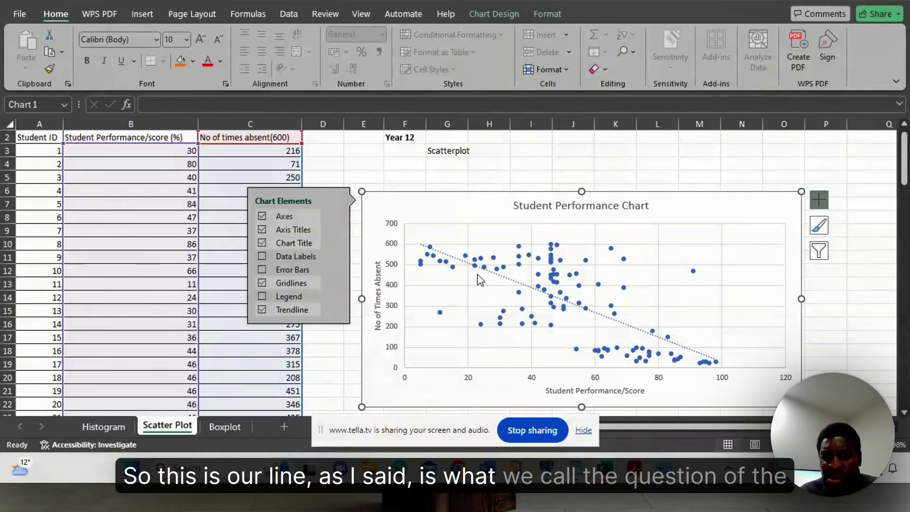
Step: Display the linear trendline's equation on the chart and close the trendline formatting options
left_click(529, 289)
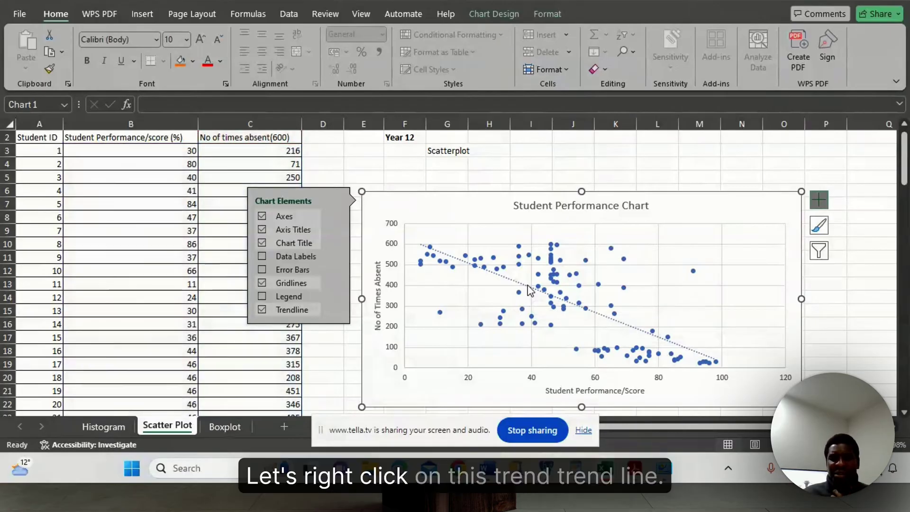
right_click(530, 289)
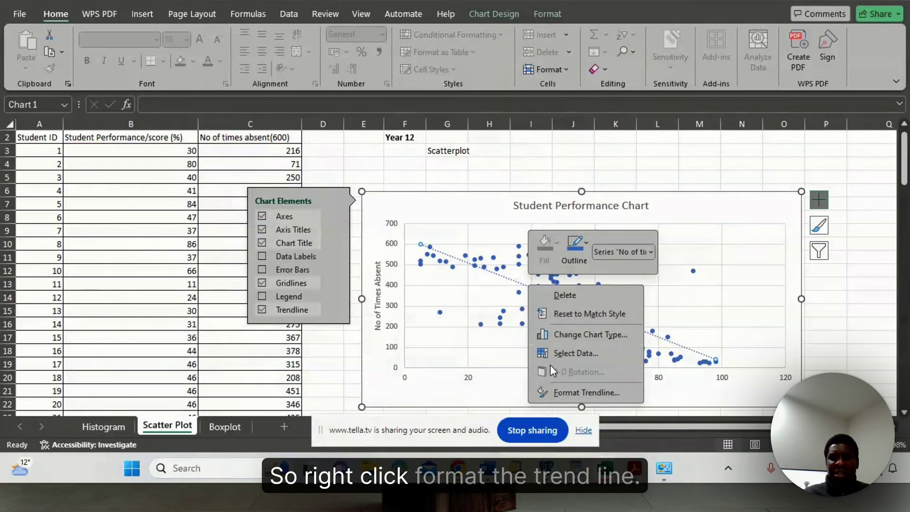
left_click(561, 391)
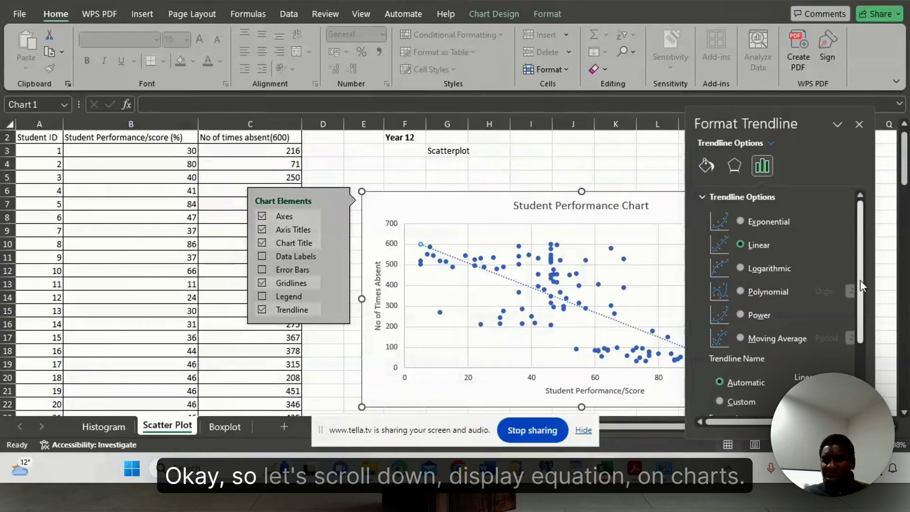
scroll(860, 285, "down", 3)
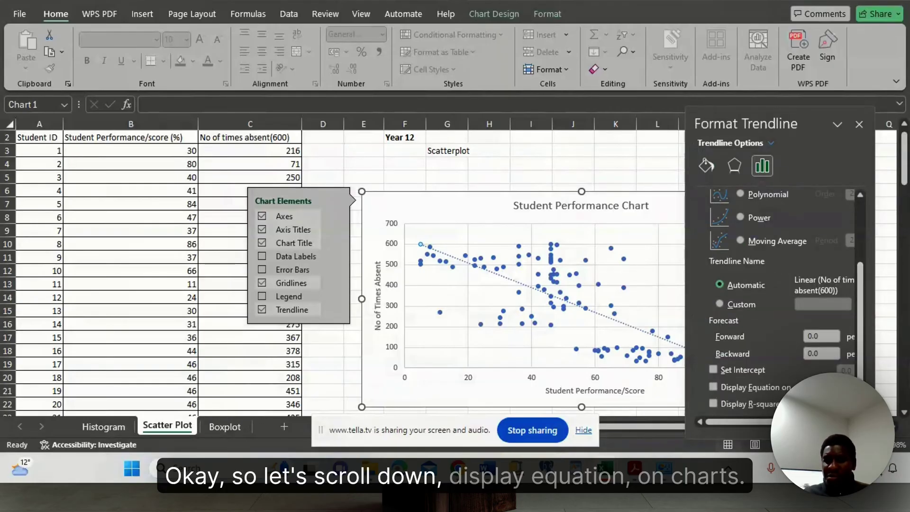
left_click(714, 386)
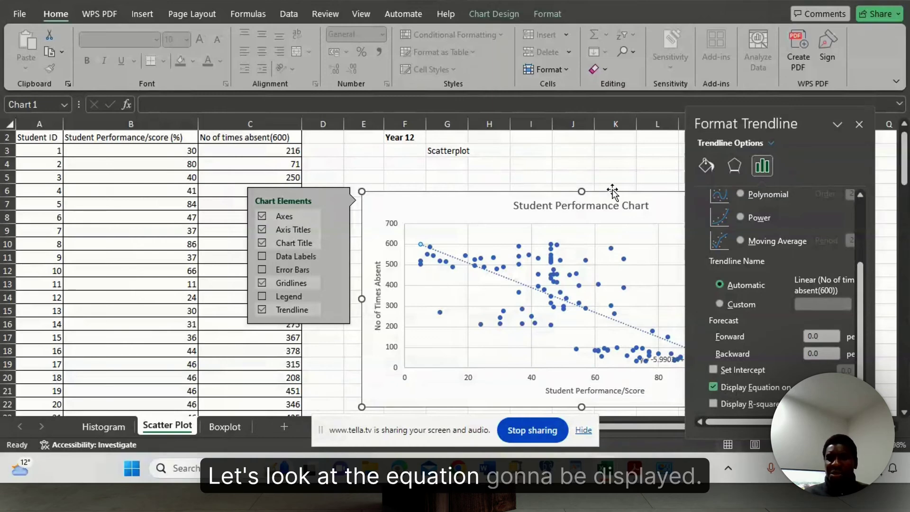
left_click(857, 123)
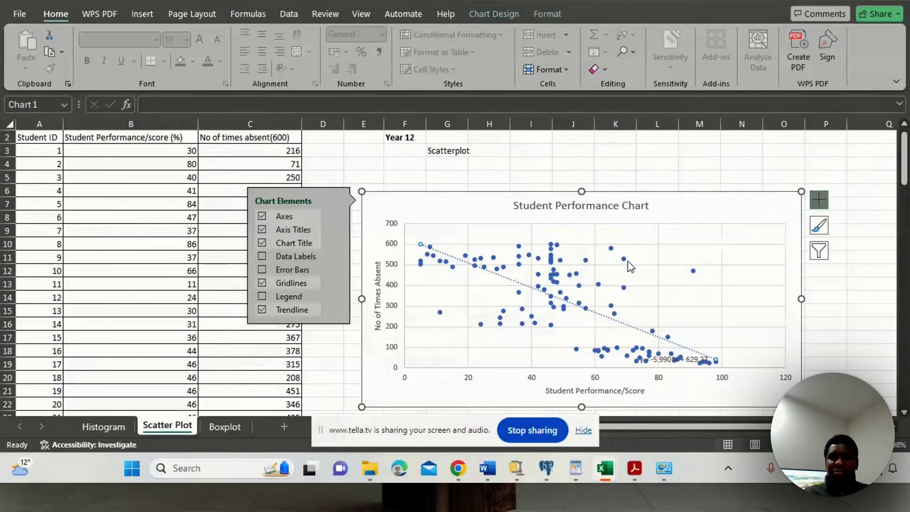
Step: Move the trendline equation label off the data points to the chart's upper-left corner, above the plot area
left_click(664, 358)
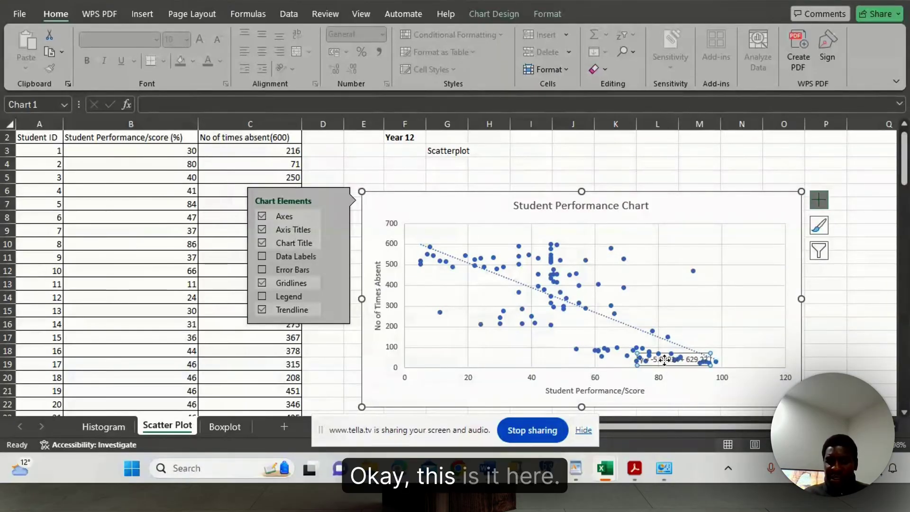
left_click_drag(664, 359, 691, 221)
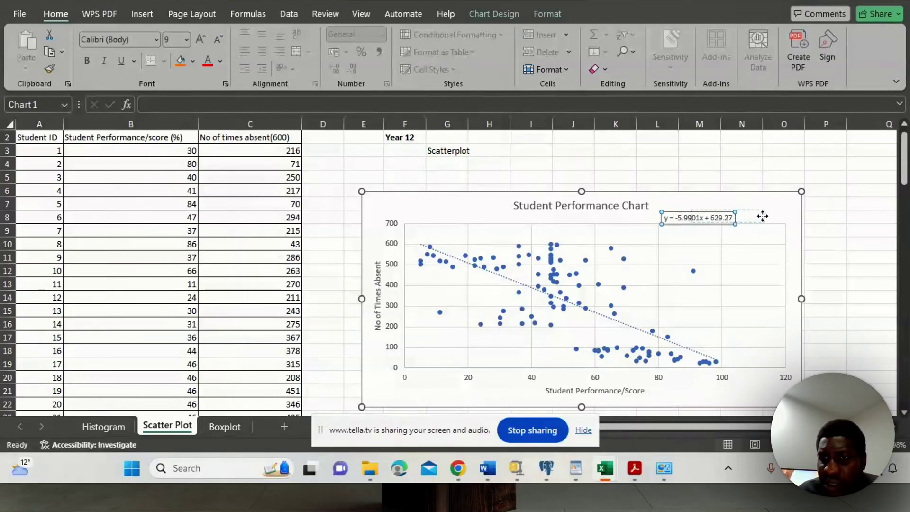
left_click_drag(762, 216, 390, 201)
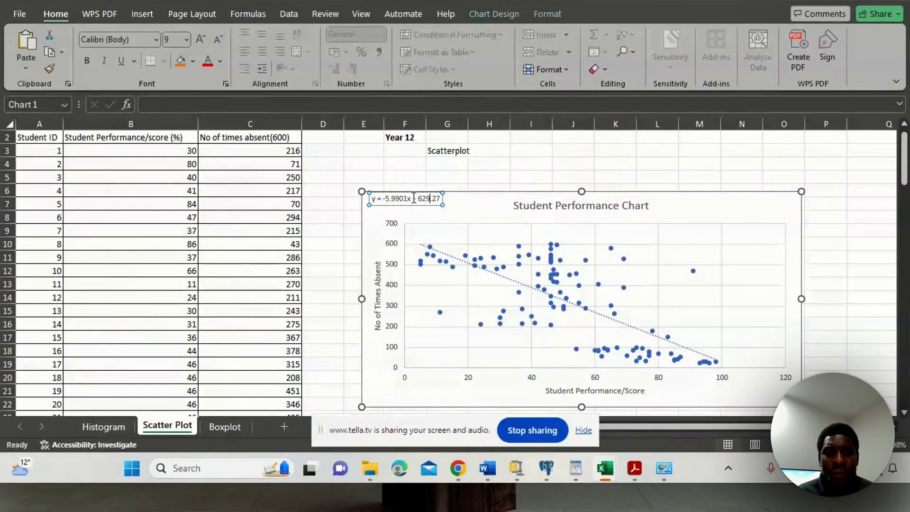
Step: Enlarge the trendline equation's text to font size 16, and further to 24
left_click(379, 197)
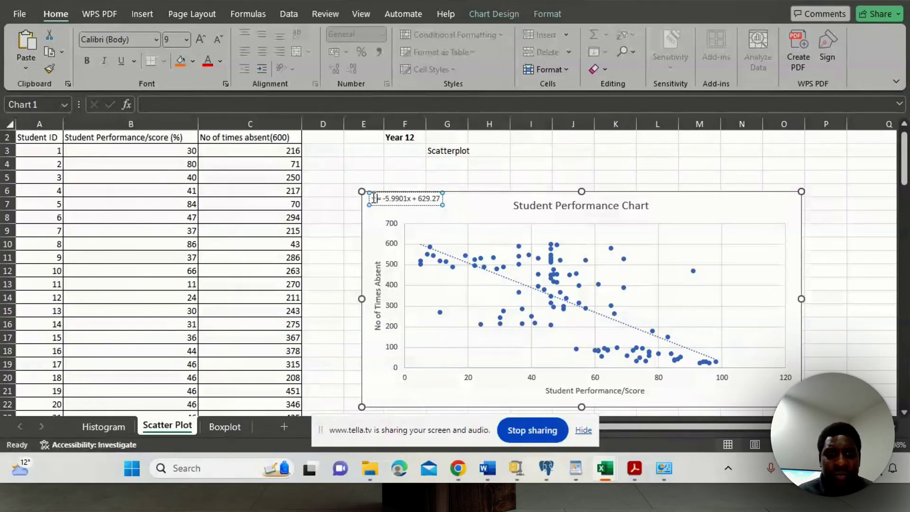
triple_click(444, 200)
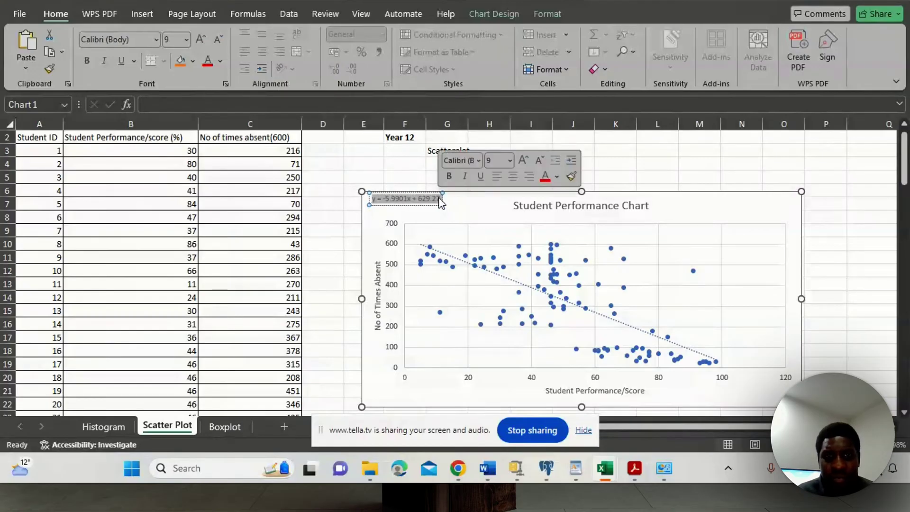
left_click(186, 41)
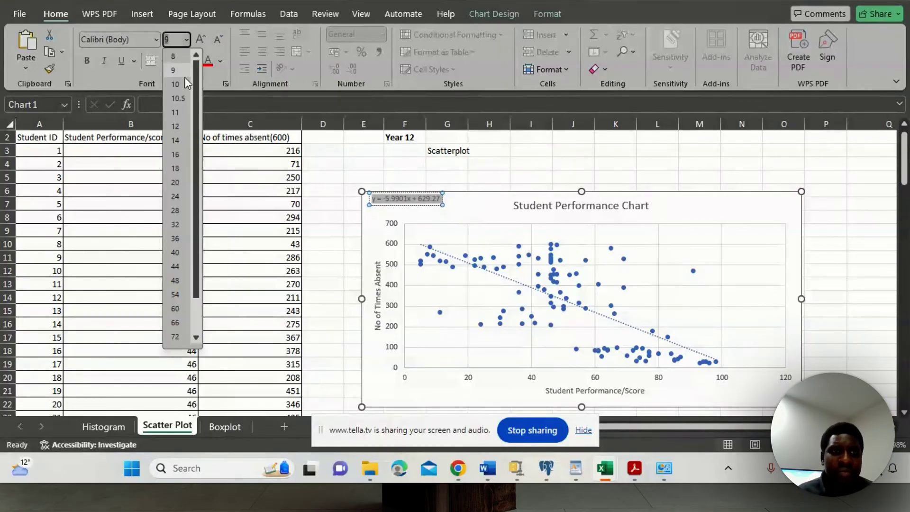
left_click(179, 155)
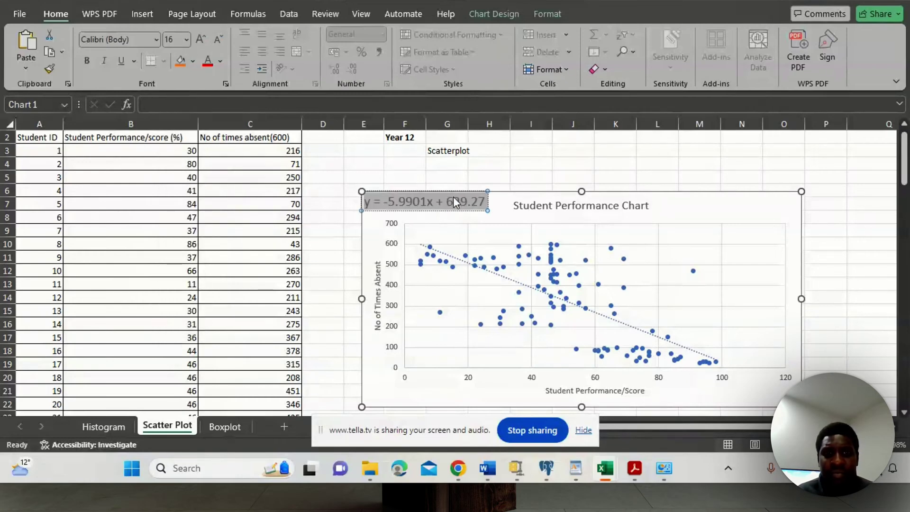
left_click(187, 40)
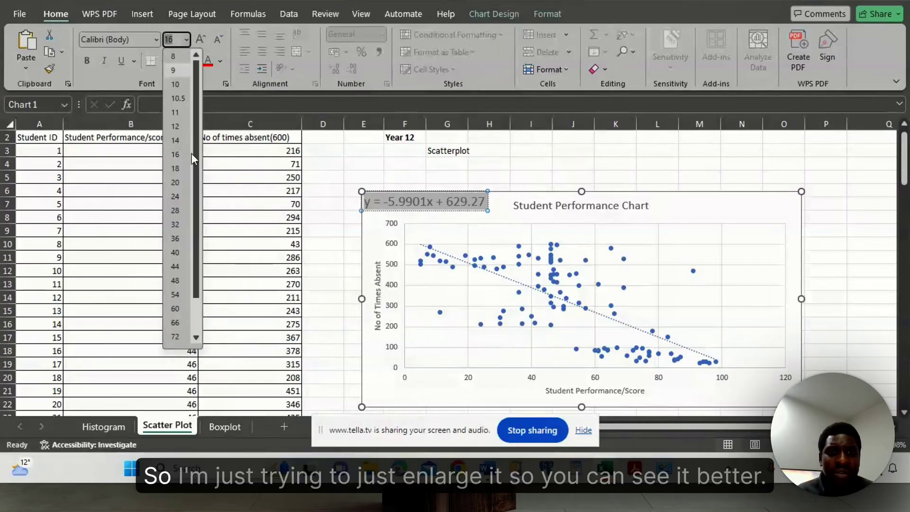
left_click(175, 197)
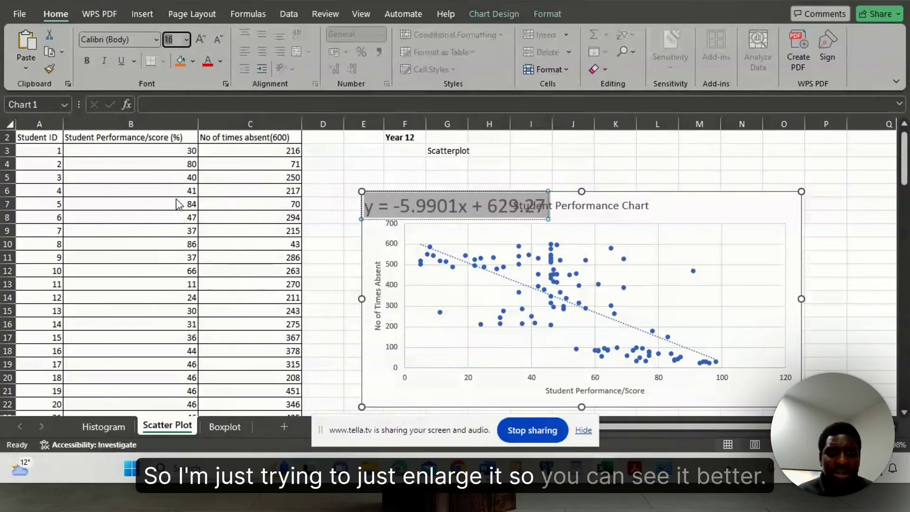
Step: Move the trendline equation label to the chart's upper-right corner
left_click(615, 179)
left_click(500, 217)
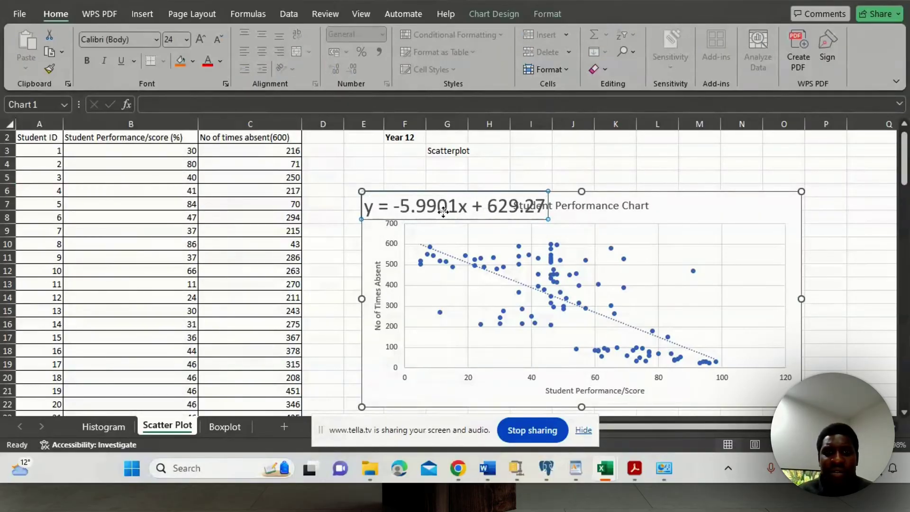
left_click_drag(541, 212, 701, 225)
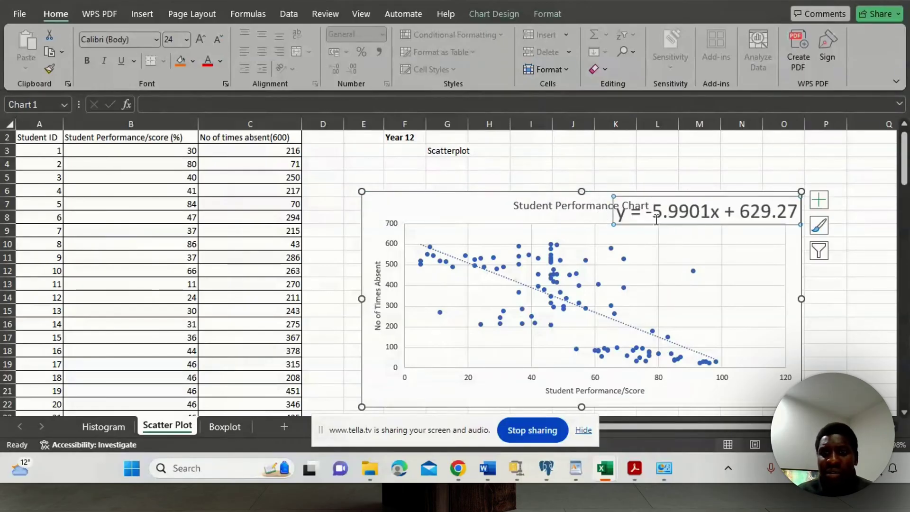
left_click(618, 209)
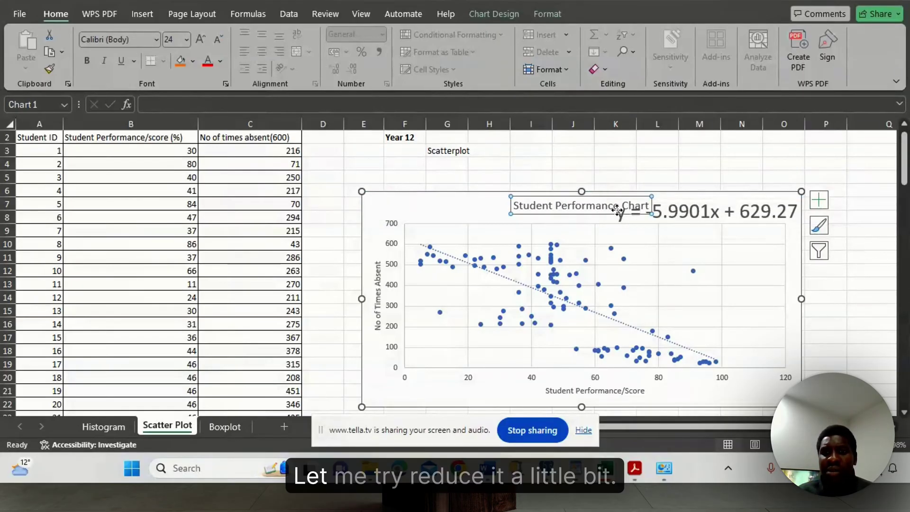
double_click(617, 209)
left_click(620, 213)
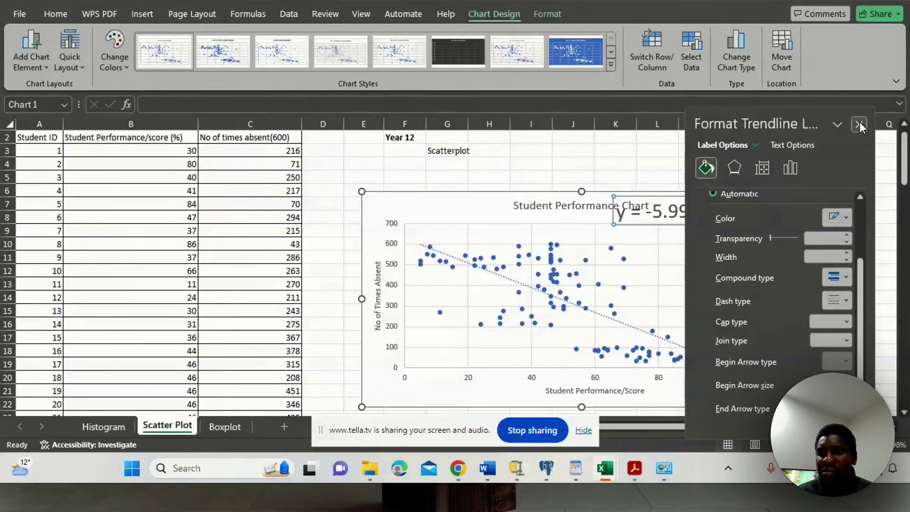
left_click(859, 124)
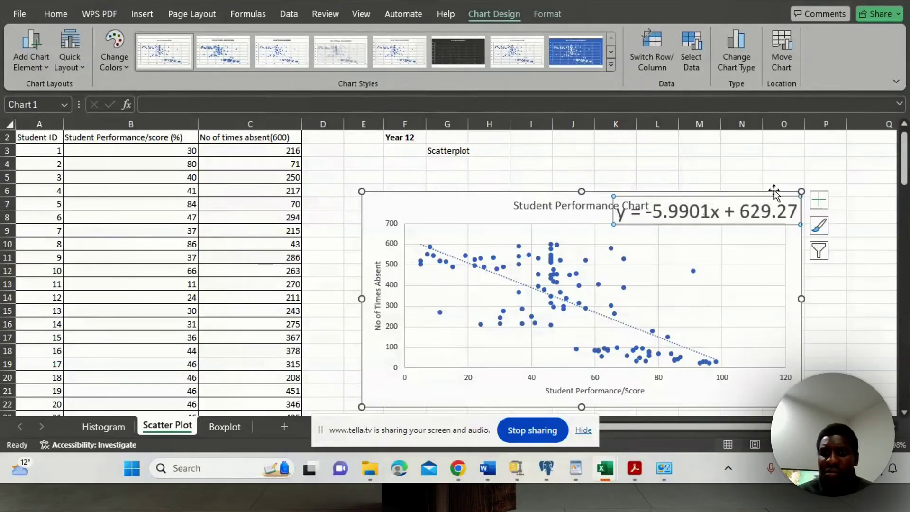
Step: Set the font size of the whole trendline equation text to 20
left_click(618, 212)
left_click_drag(618, 211, 801, 212)
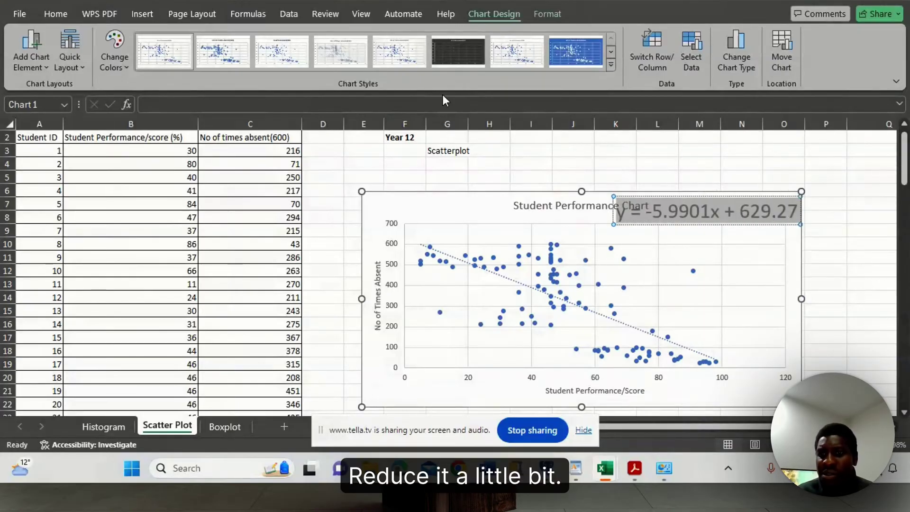
left_click(62, 15)
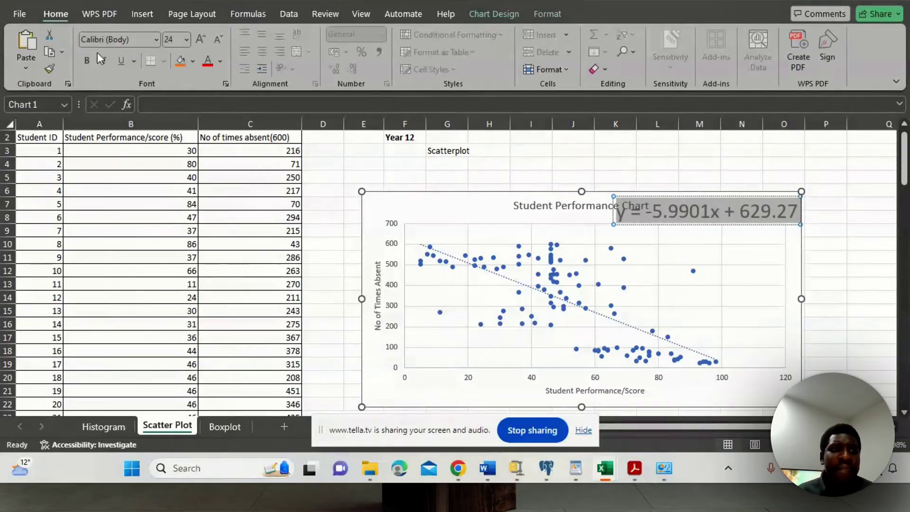
left_click(187, 40)
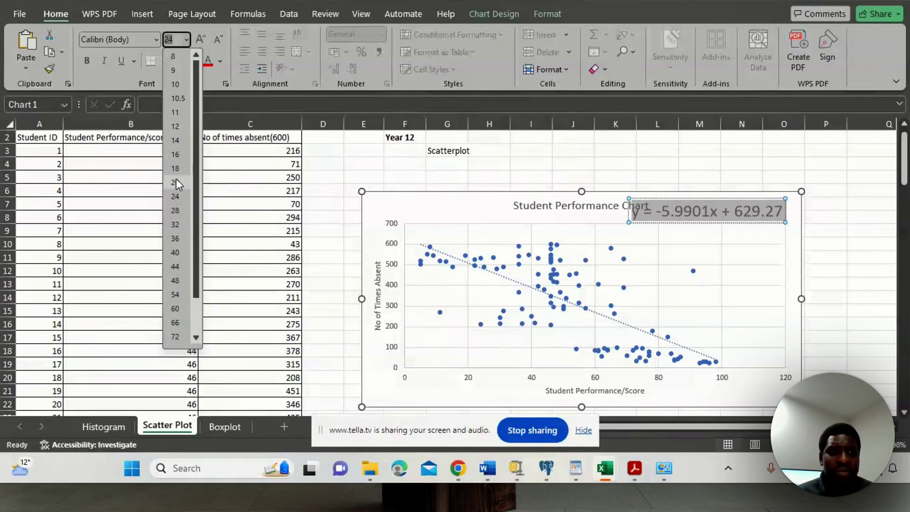
left_click(175, 183)
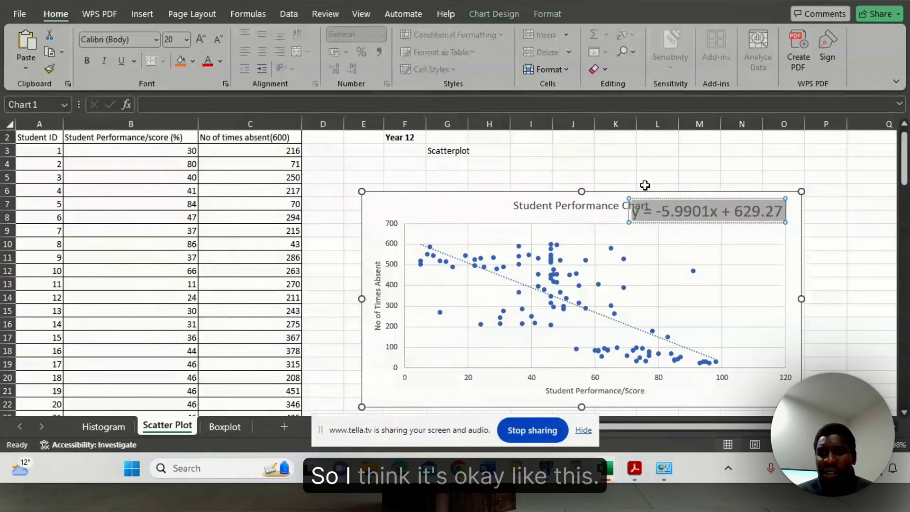
Step: Move the scatter chart left so that it partly covers column C and leaves the columns from M onward free
left_click(664, 177)
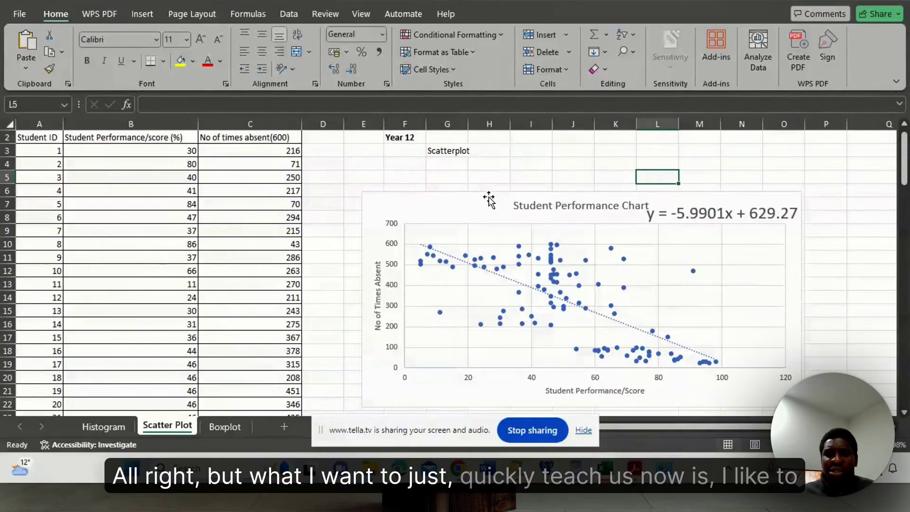
left_click_drag(488, 199, 367, 195)
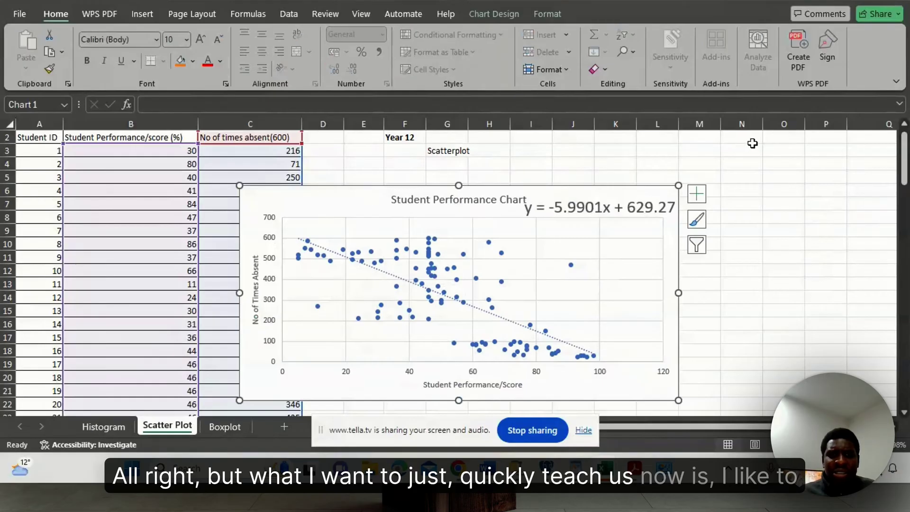
left_click(757, 188)
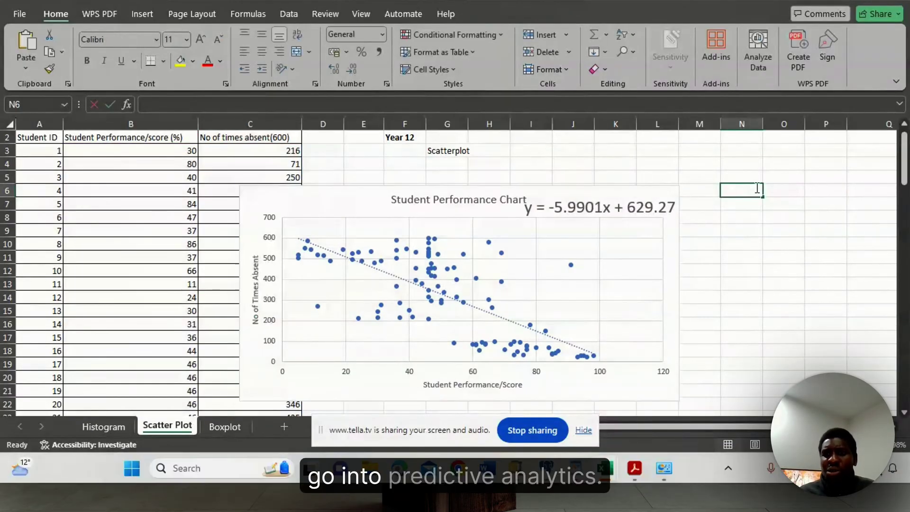
Step: Enter the heading "Predictive Analytics" in cell N6
double_click(756, 189)
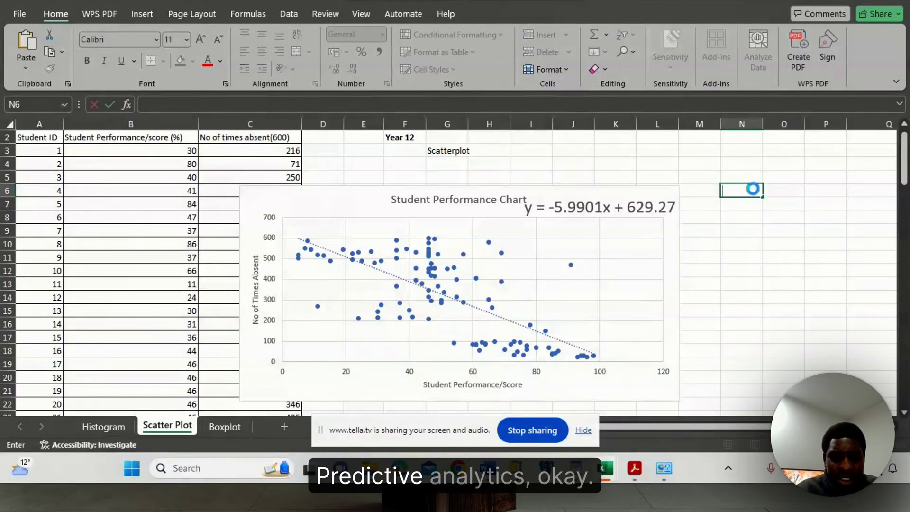
key("Tab")
left_click(748, 191)
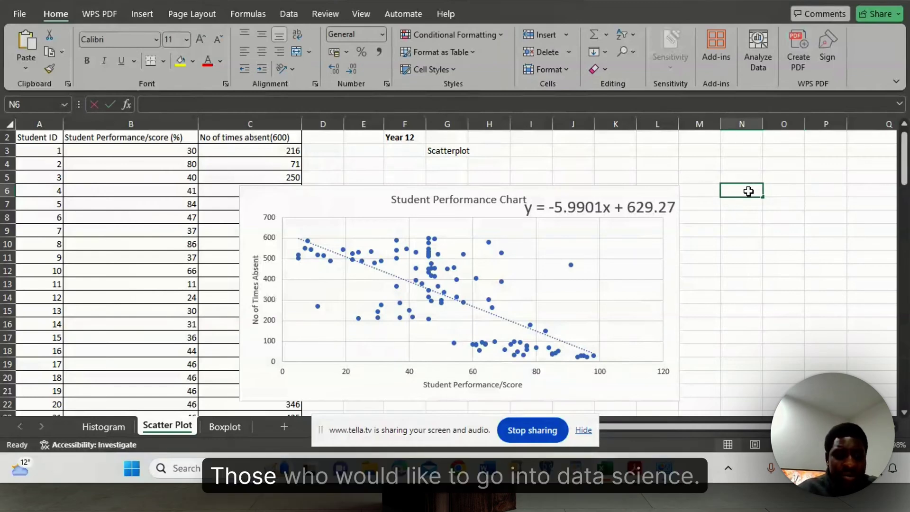
double_click(749, 191)
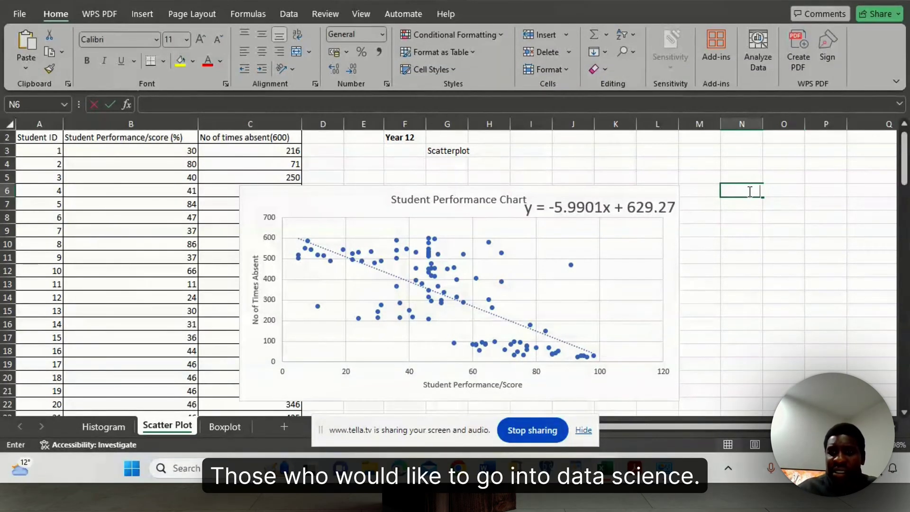
type("Predictive")
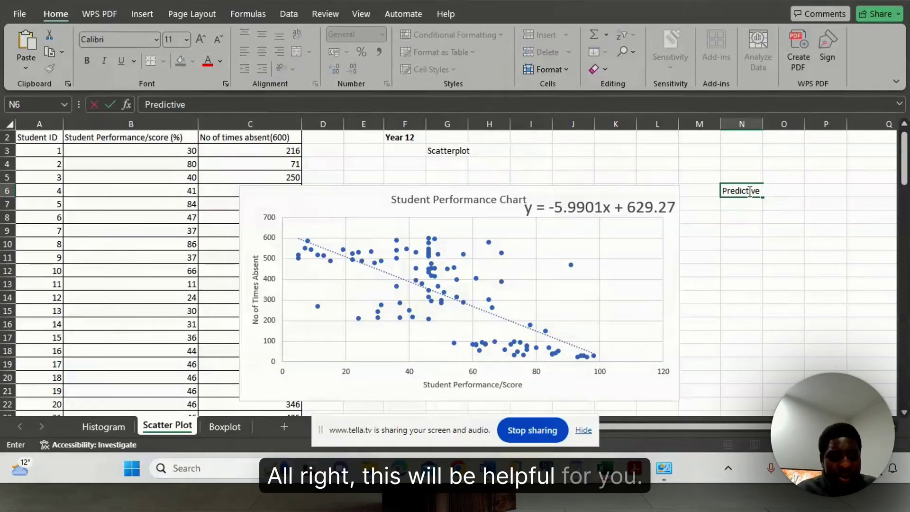
type(" Analytics")
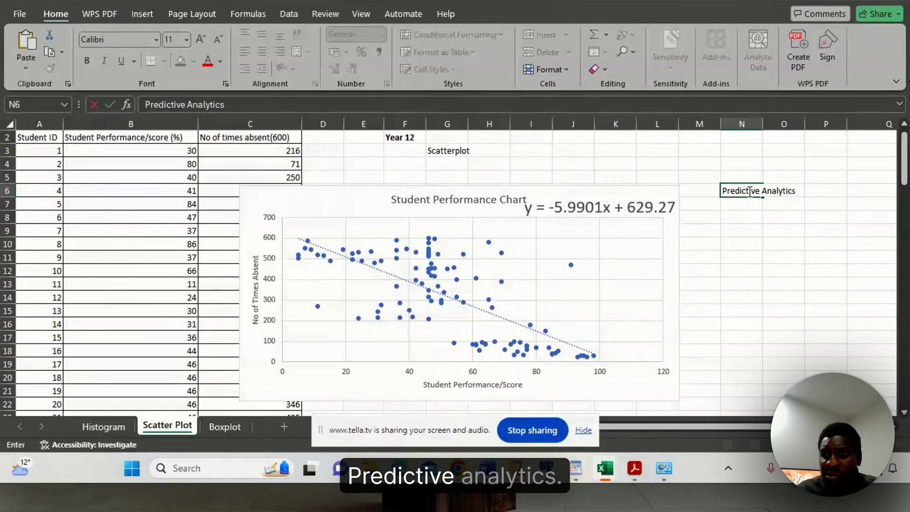
Step: Enter the column headers "Student Score" in N7 and "No of times Absent" in O7
left_click(735, 200)
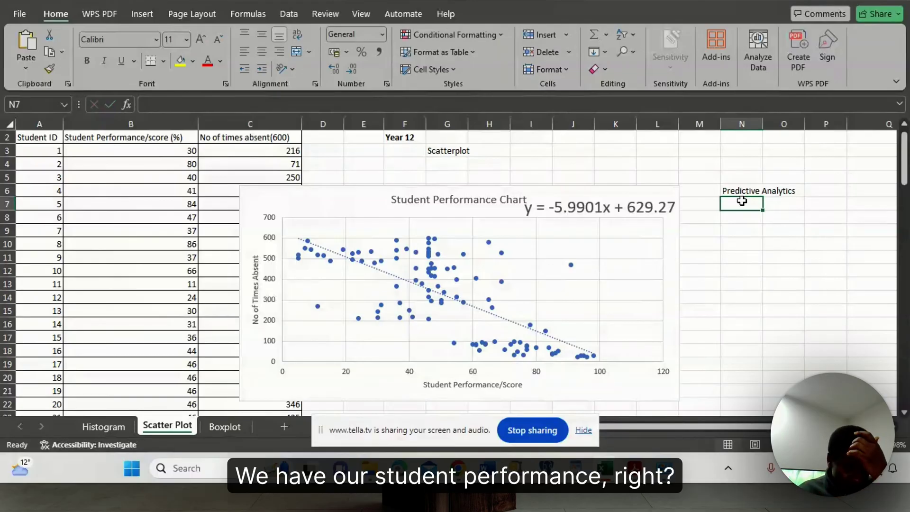
type("Student")
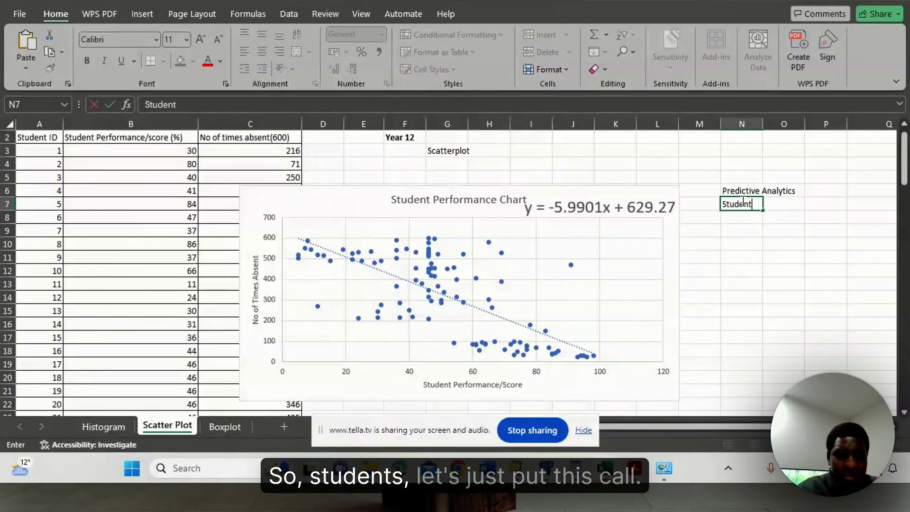
type(" Score")
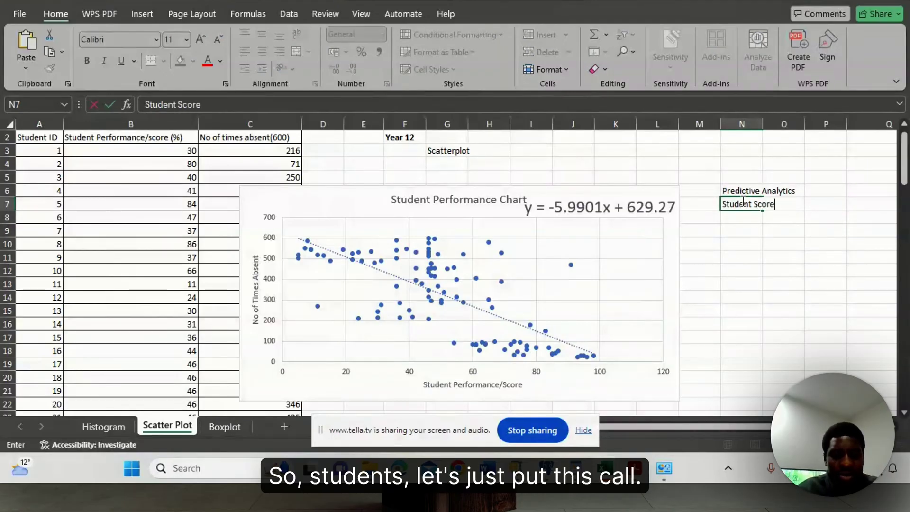
left_click(781, 204)
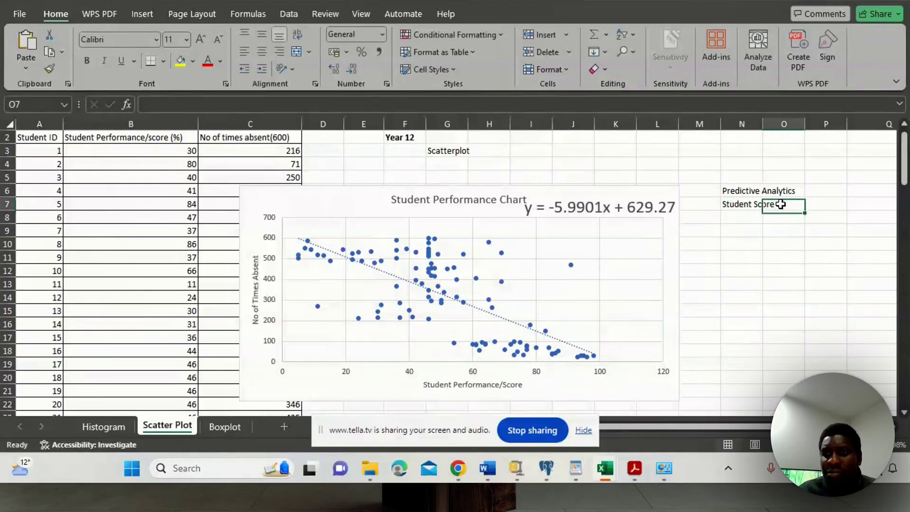
type("No o")
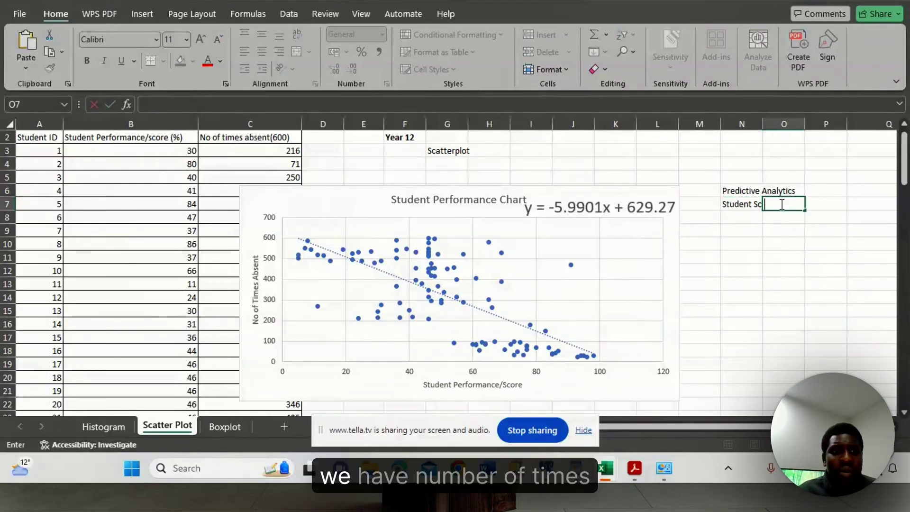
type("f times Ab")
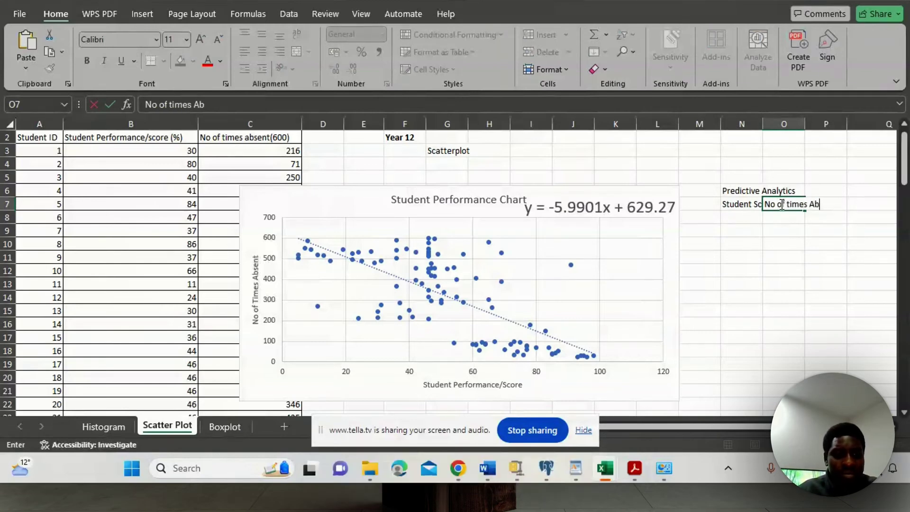
type("t")
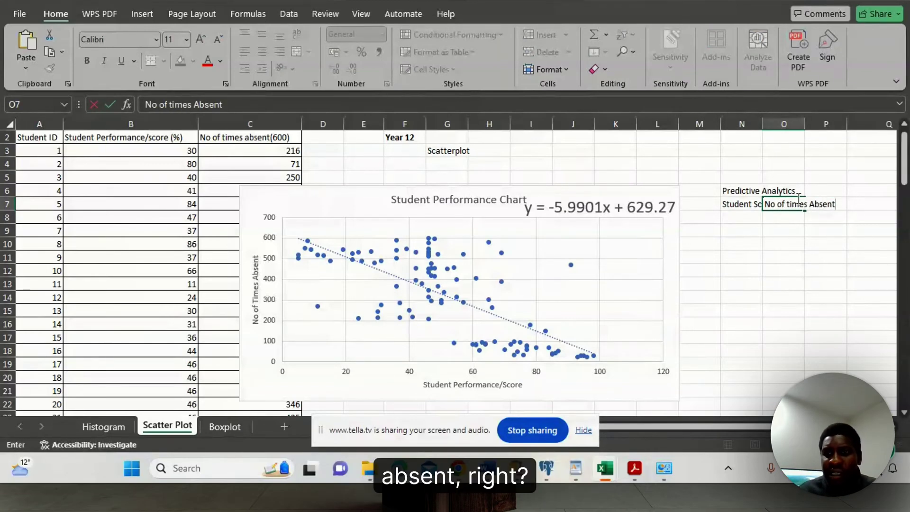
key("Return")
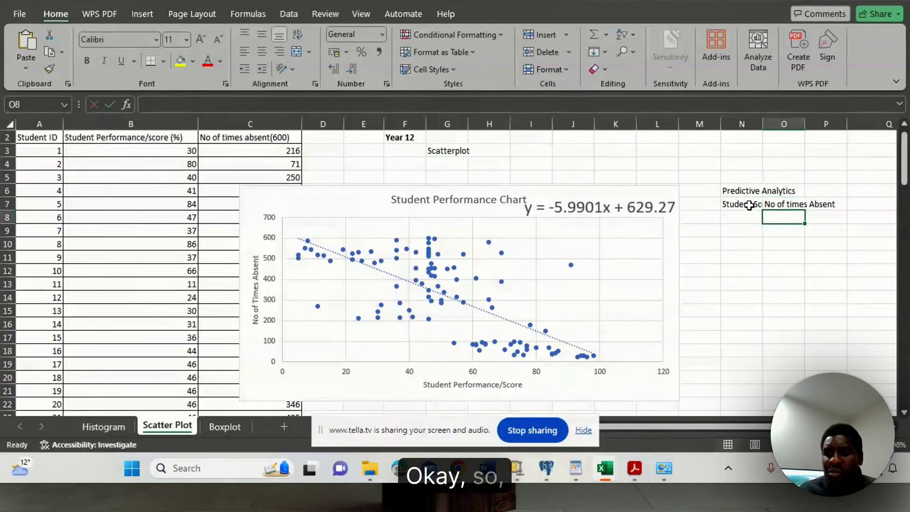
Step: Widen columns N and O so that the headers "Student Score" and "No of times Absent" fit
left_click(754, 204)
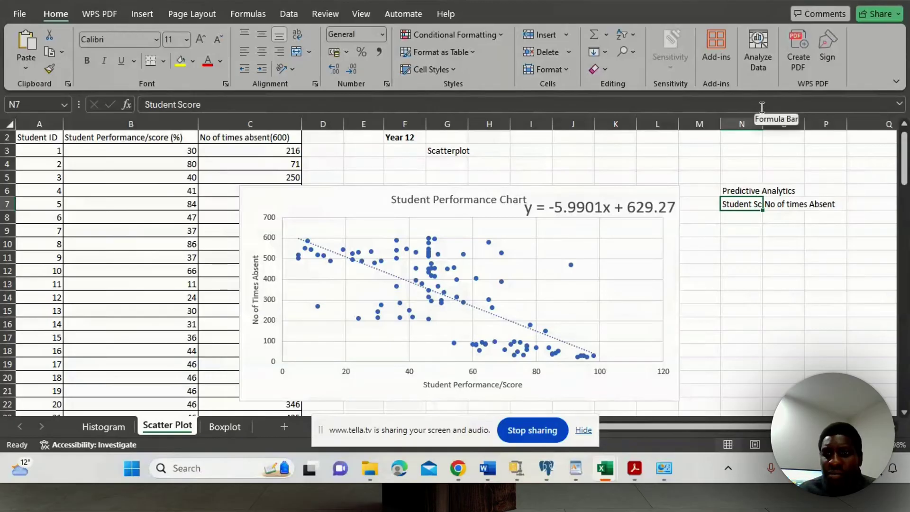
scroll(766, 183, "up", 1)
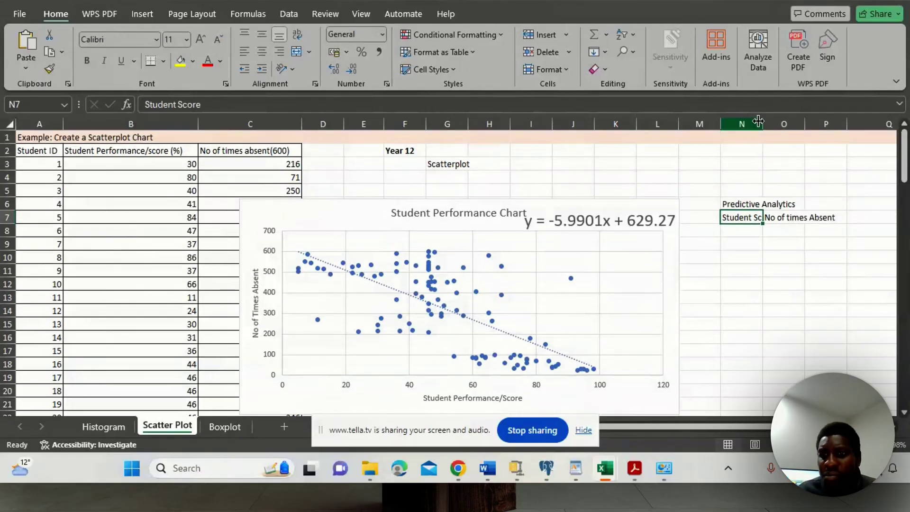
left_click_drag(762, 118, 805, 118)
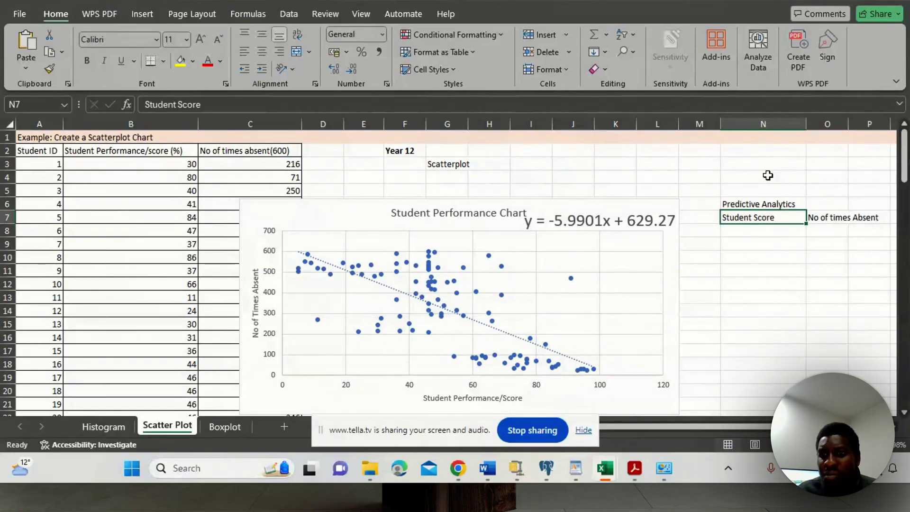
left_click(829, 217)
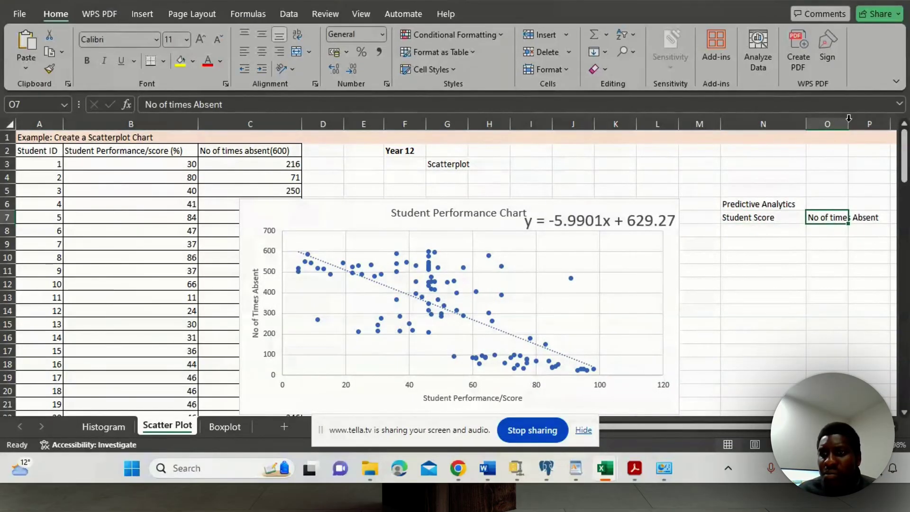
double_click(848, 118)
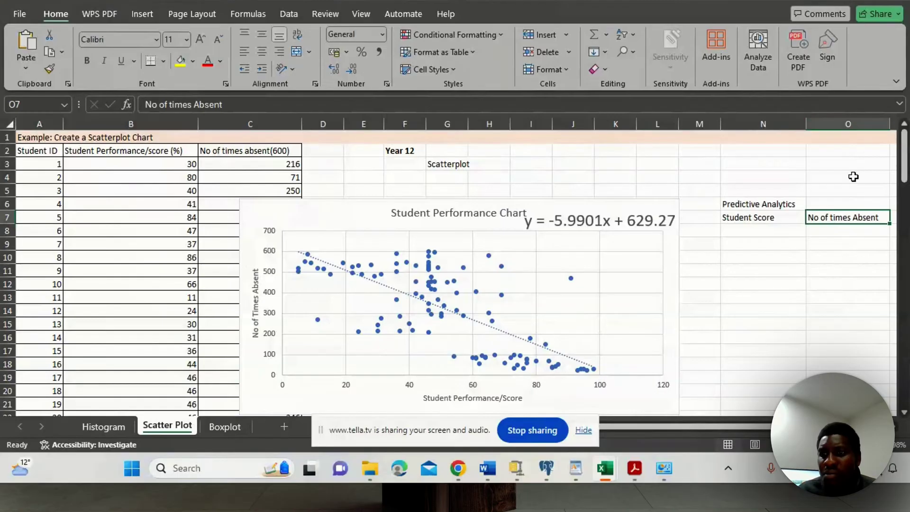
Step: Enter the student scores 60, 80, 98, 14 and 77 in cells N8 to N12
left_click(750, 230)
double_click(750, 230)
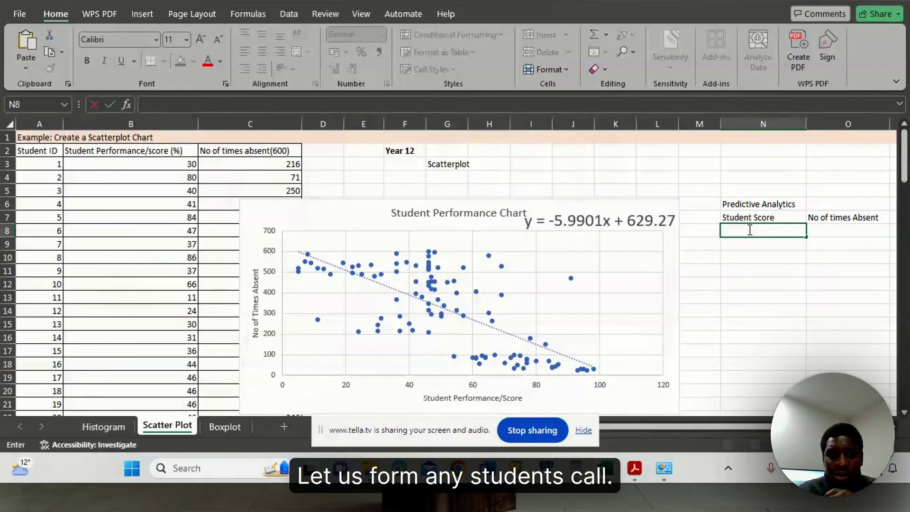
key("Escape")
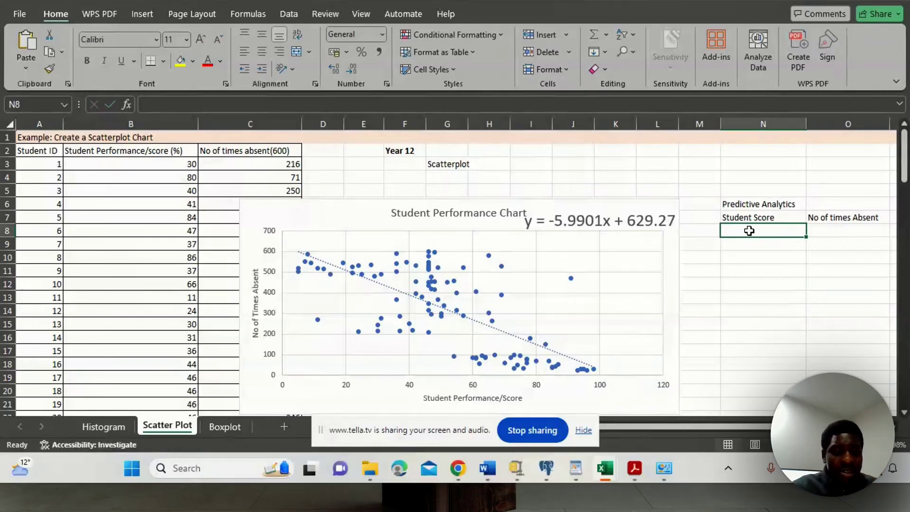
type("60")
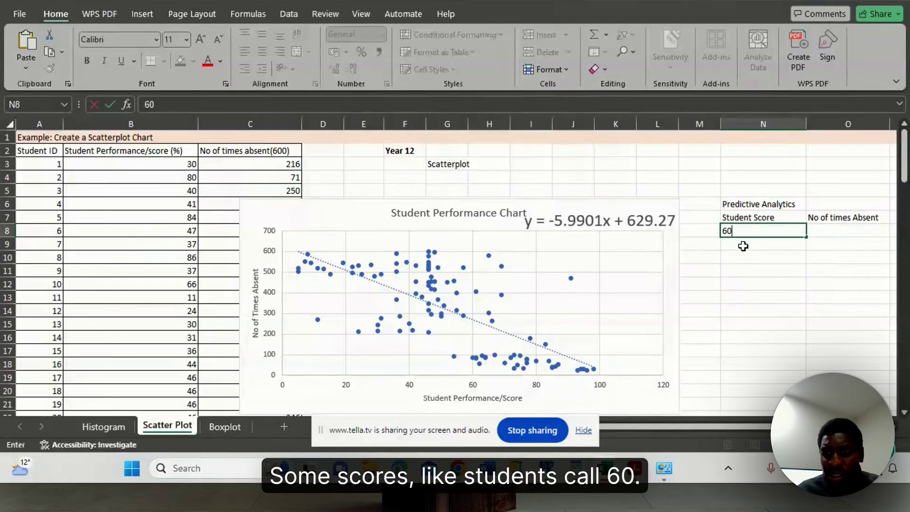
left_click(743, 246)
type("80")
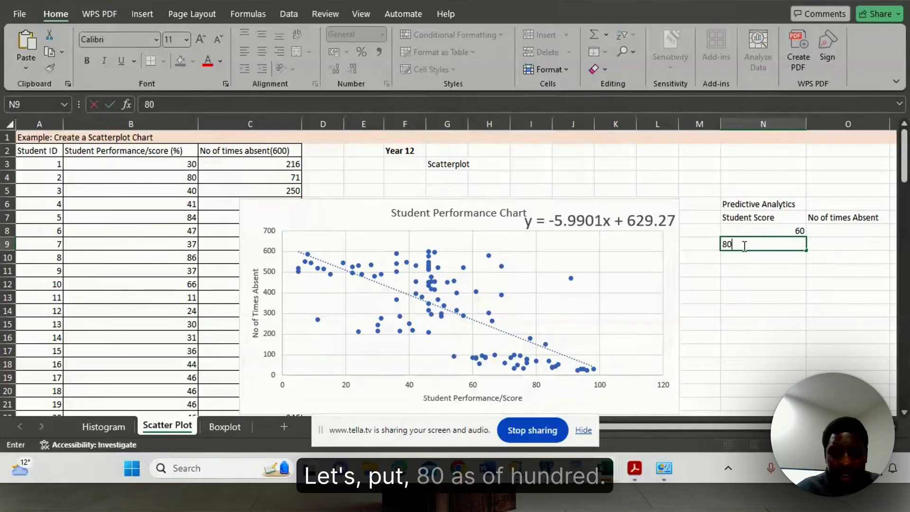
left_click(741, 258)
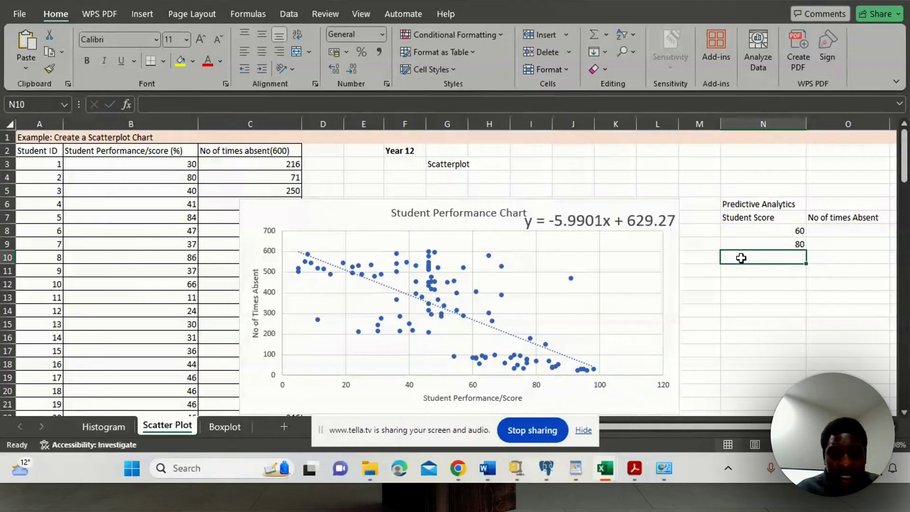
type("98")
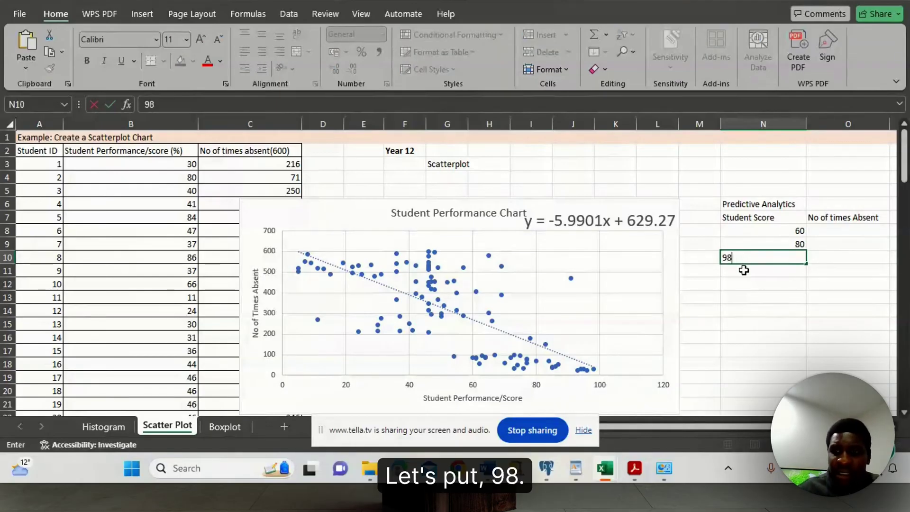
left_click(744, 270)
type("14")
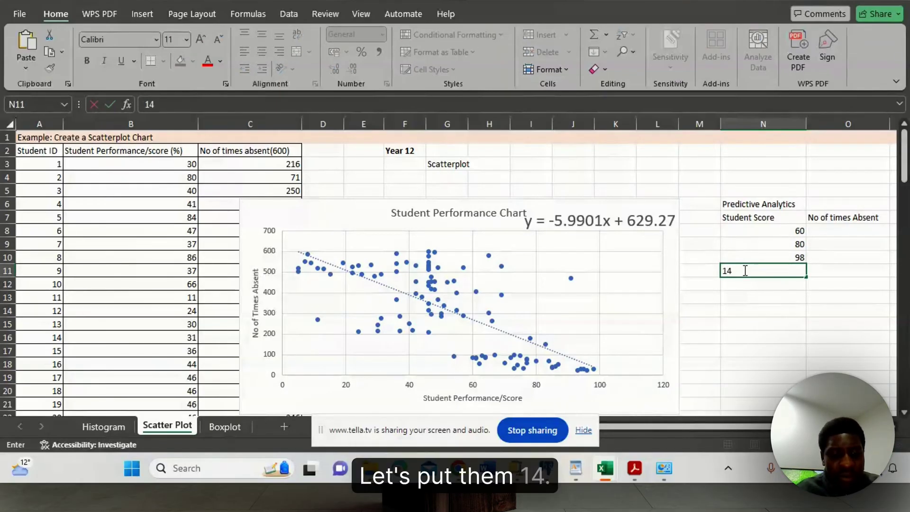
left_click(749, 284)
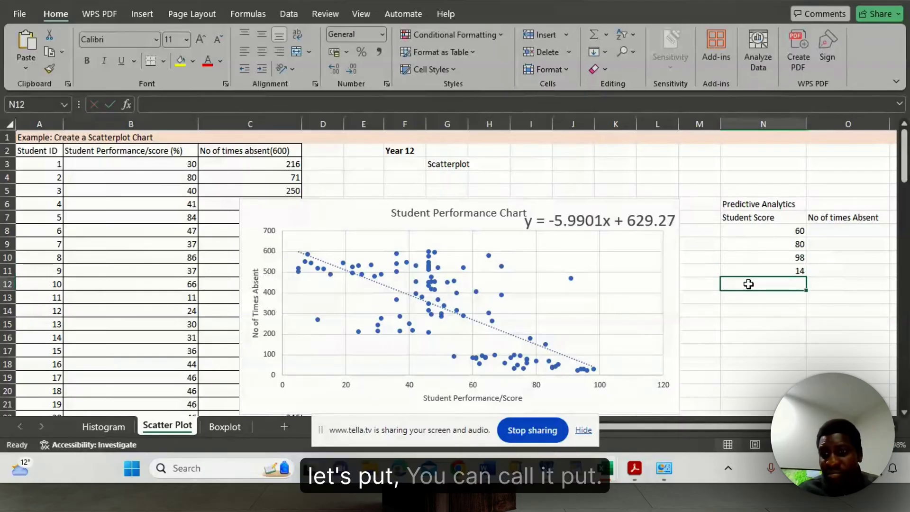
type("7")
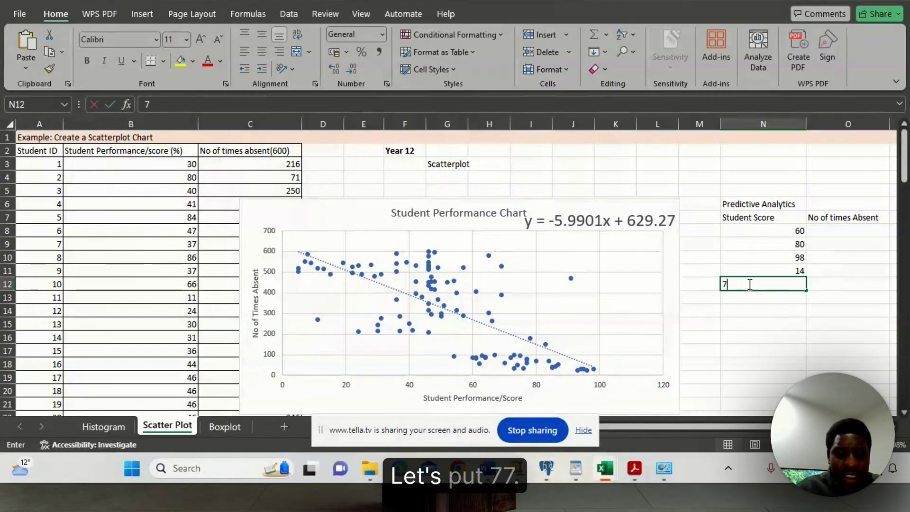
type("7")
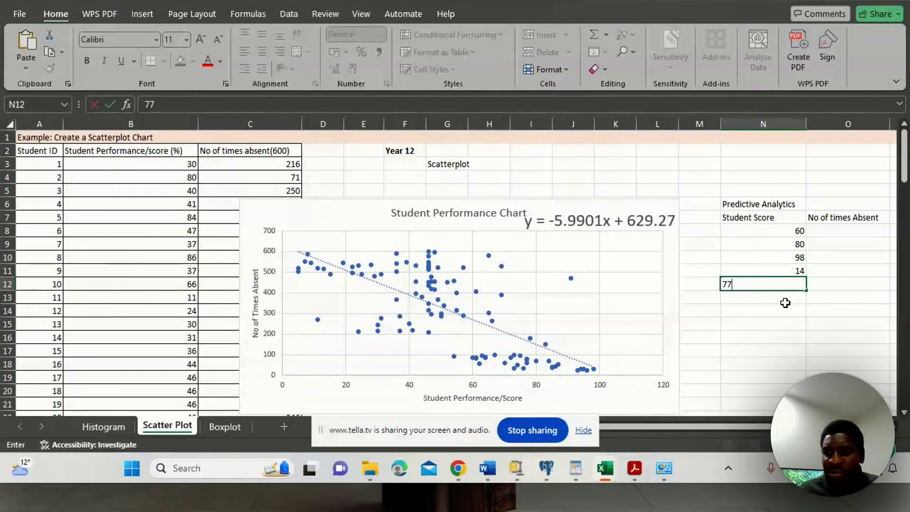
key("Return")
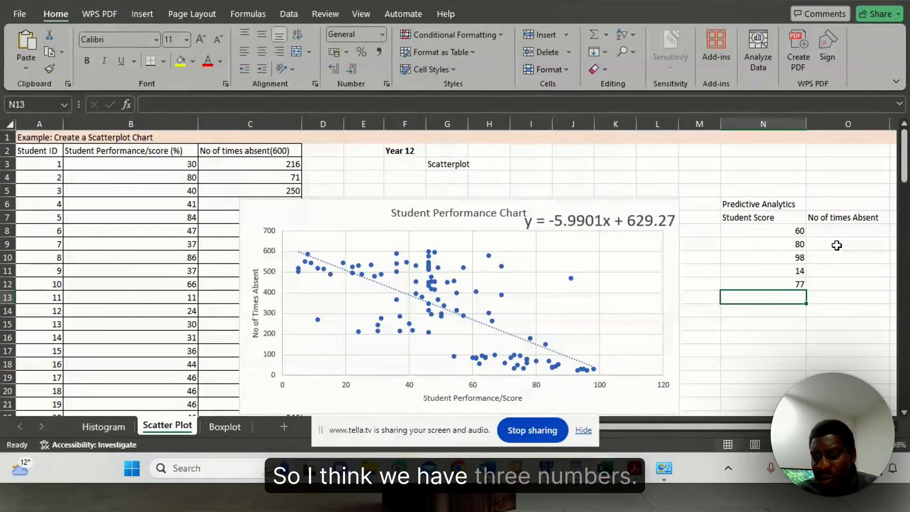
Step: Enter the trendline formula =-5.9901*(N8) + 629.27 in cell O8 to predict the number of absences
left_click(833, 228)
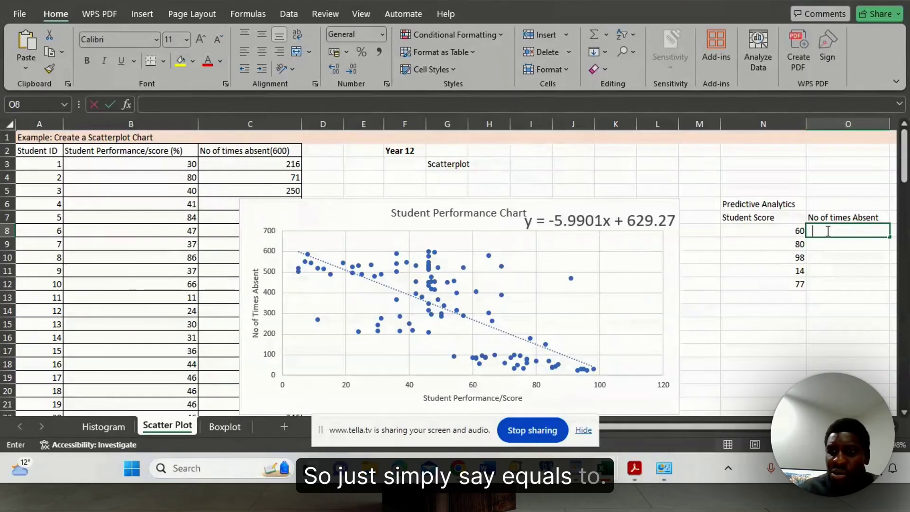
type("=-")
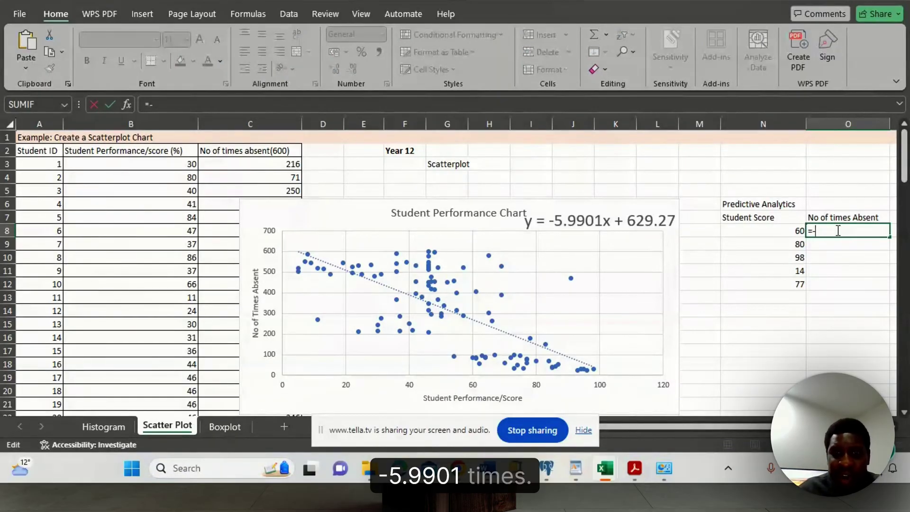
type("5.9901*")
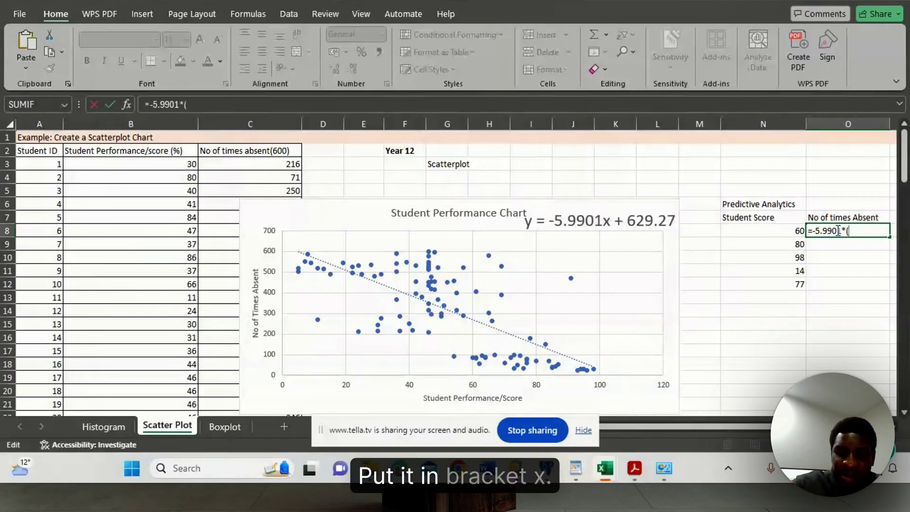
type("()")
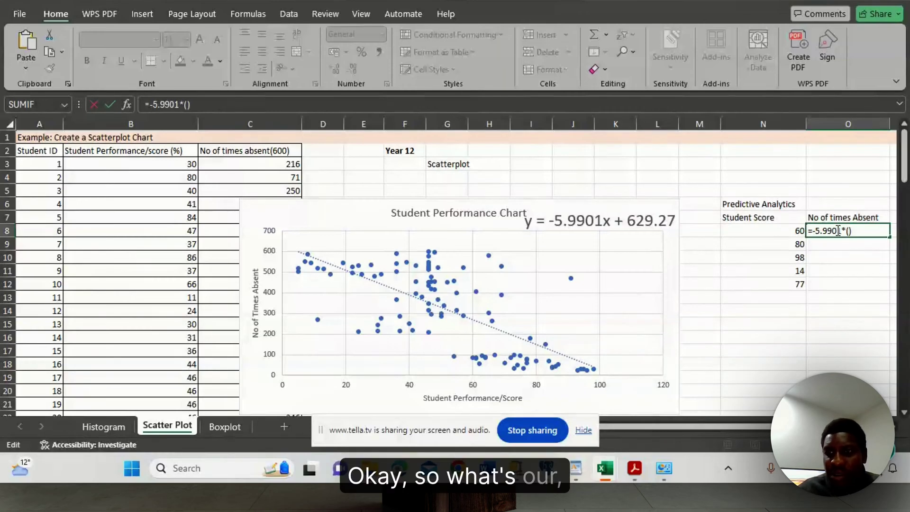
left_click(798, 231)
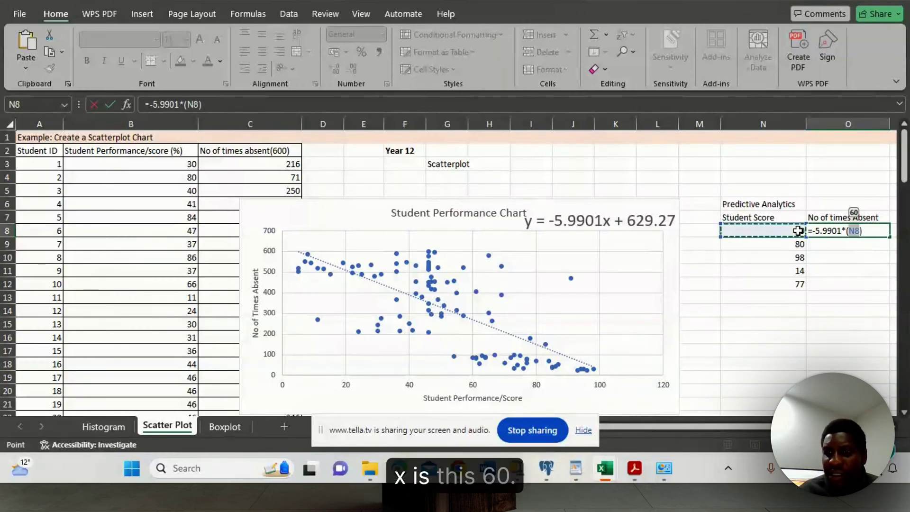
left_click(866, 232)
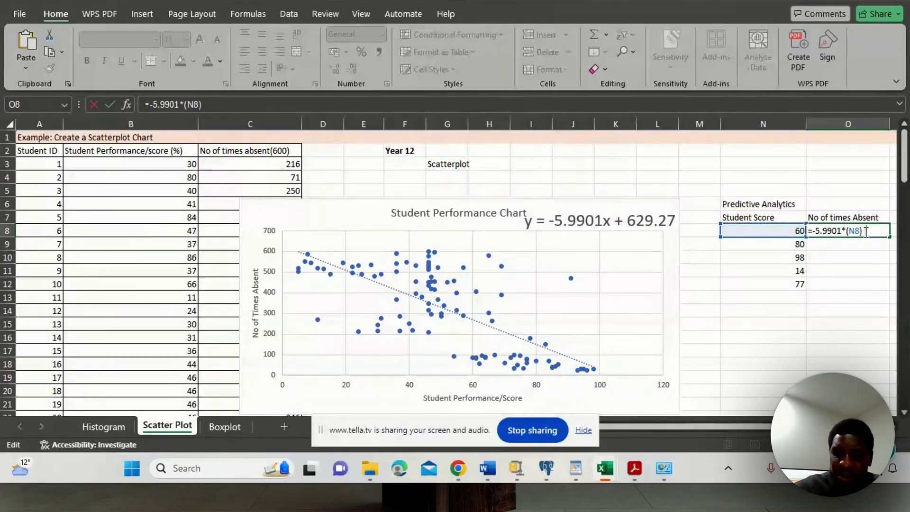
type("+ 629.")
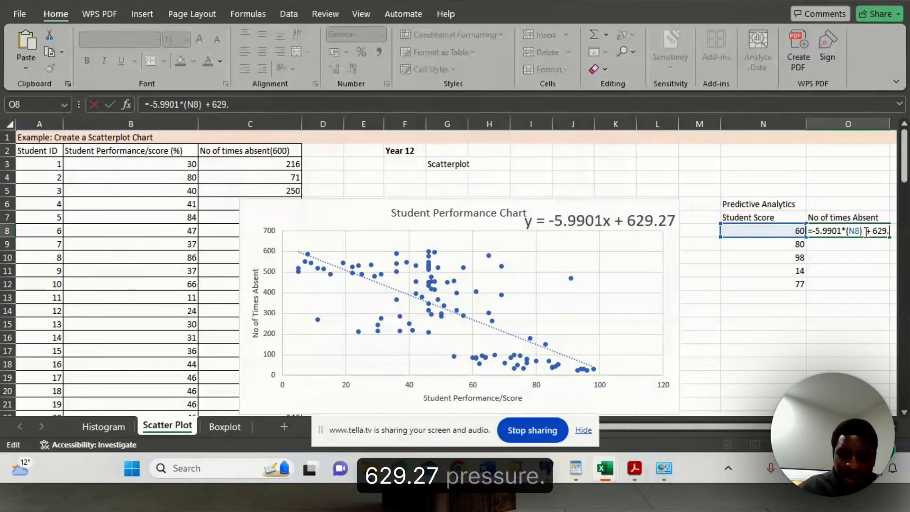
type("27")
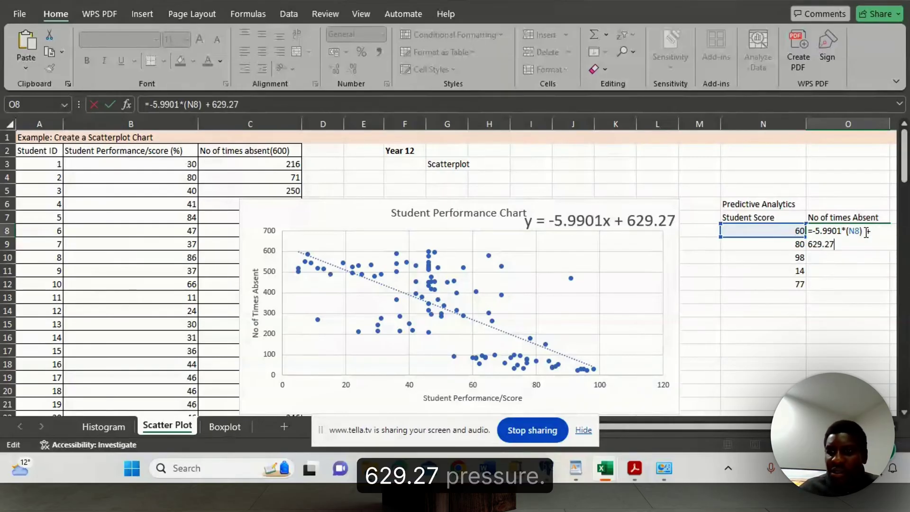
key("Return")
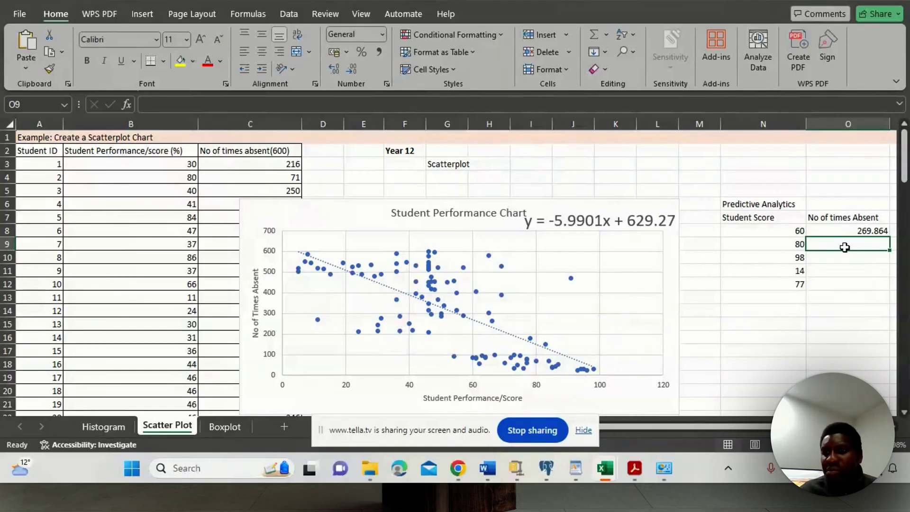
Step: Copy the prediction formula from O8 down to O12 and format the results as whole numbers without decimals
left_click(872, 230)
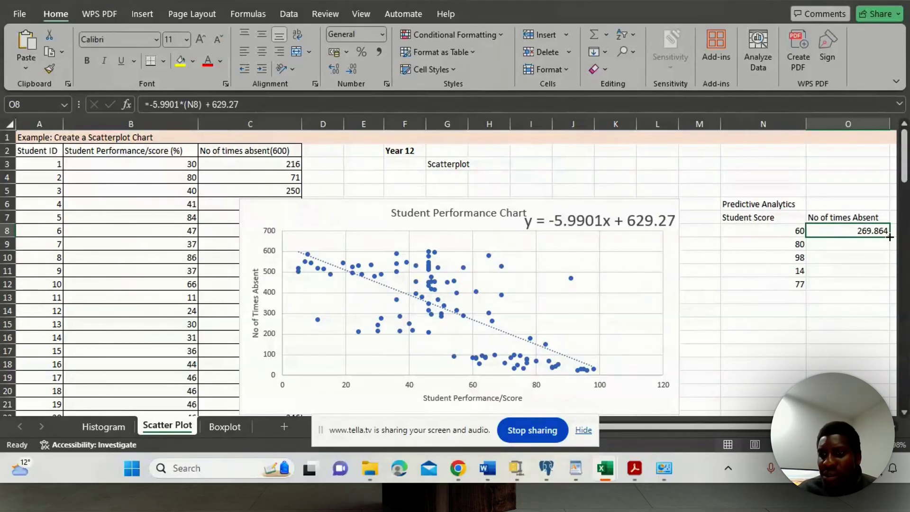
left_click_drag(888, 235, 890, 286)
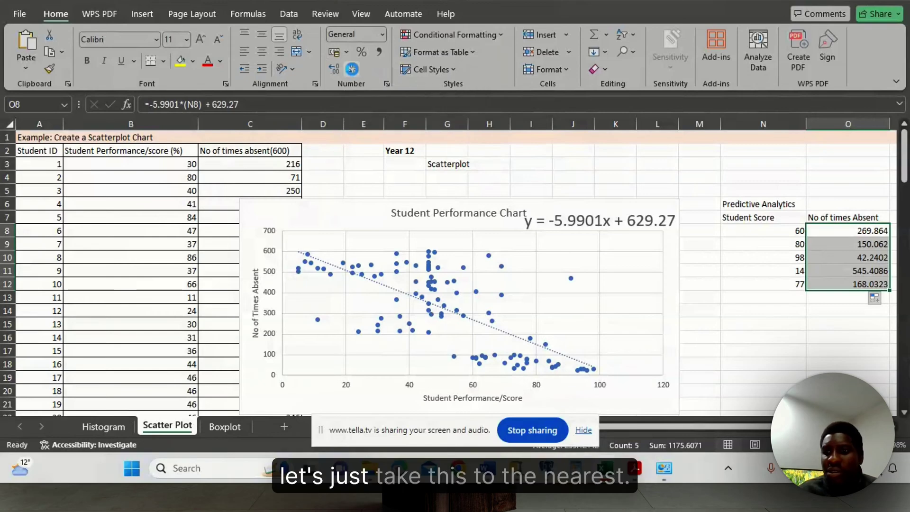
left_click(351, 69)
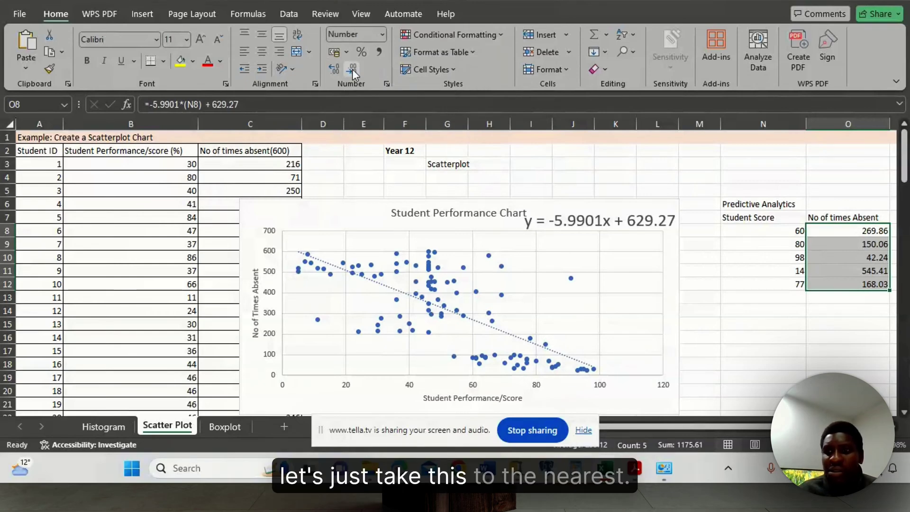
left_click(352, 69)
left_click(351, 69)
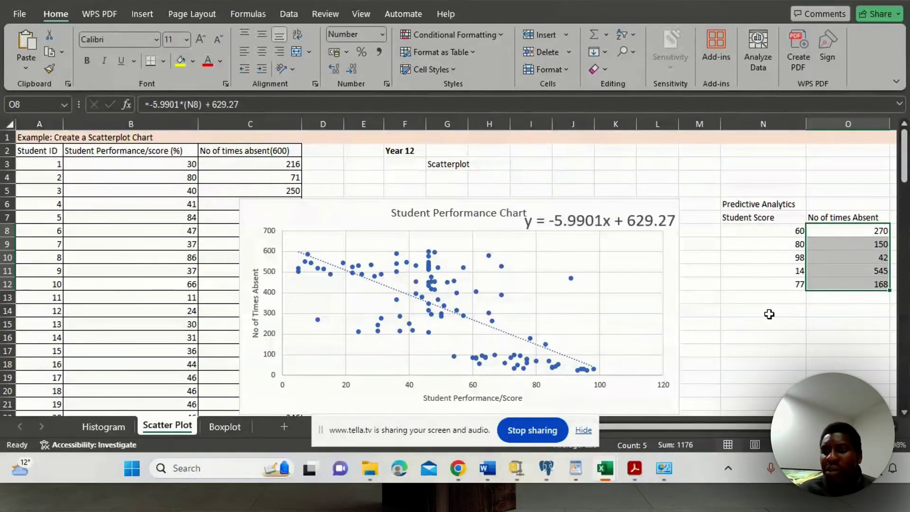
left_click(831, 310)
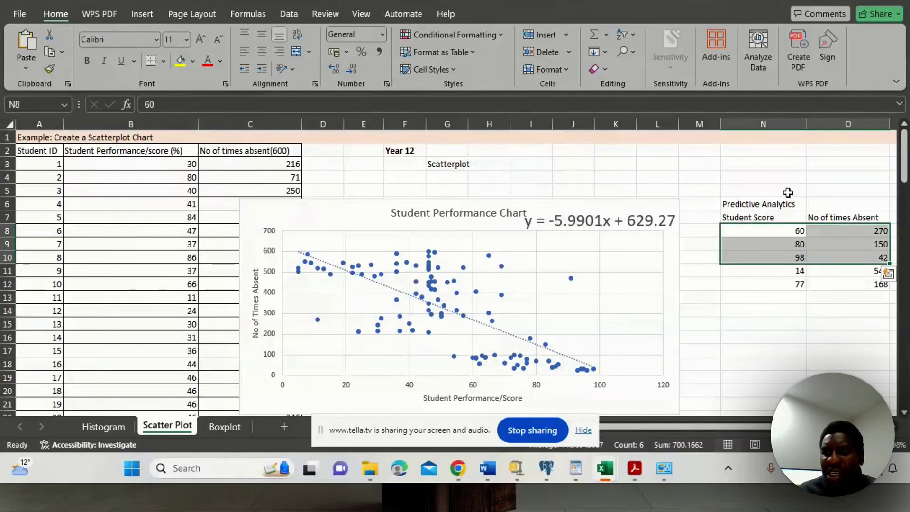
left_click(787, 192)
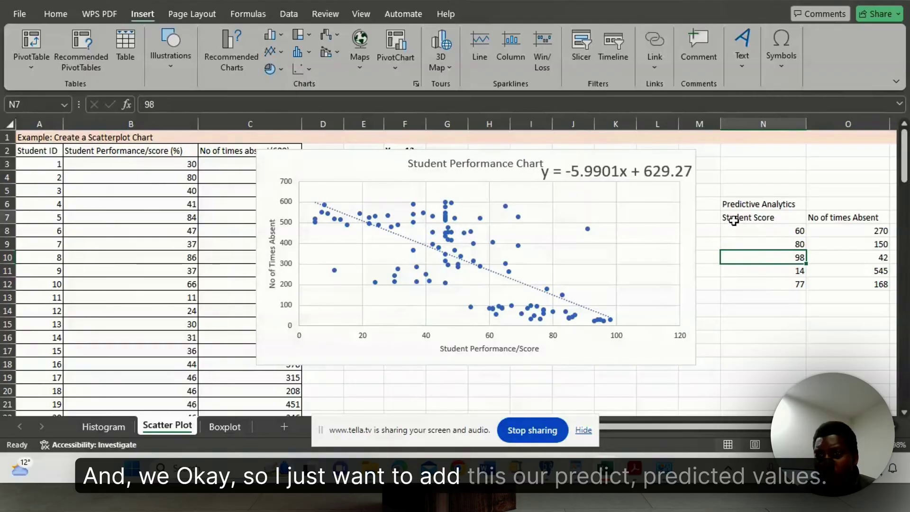
Step: Move the Student Performance Chart down below the Scatterplot label and select the prediction table N7:O12
left_click_drag(734, 217, 836, 283)
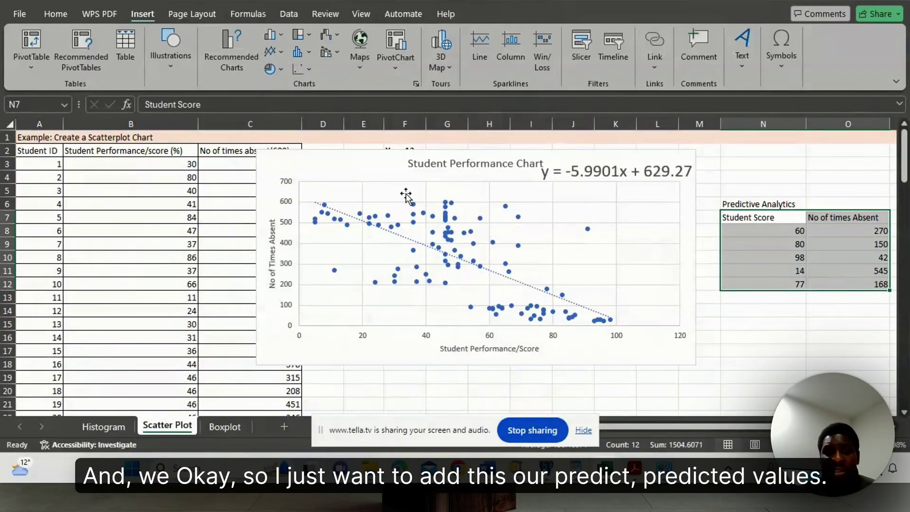
left_click_drag(368, 171, 371, 211)
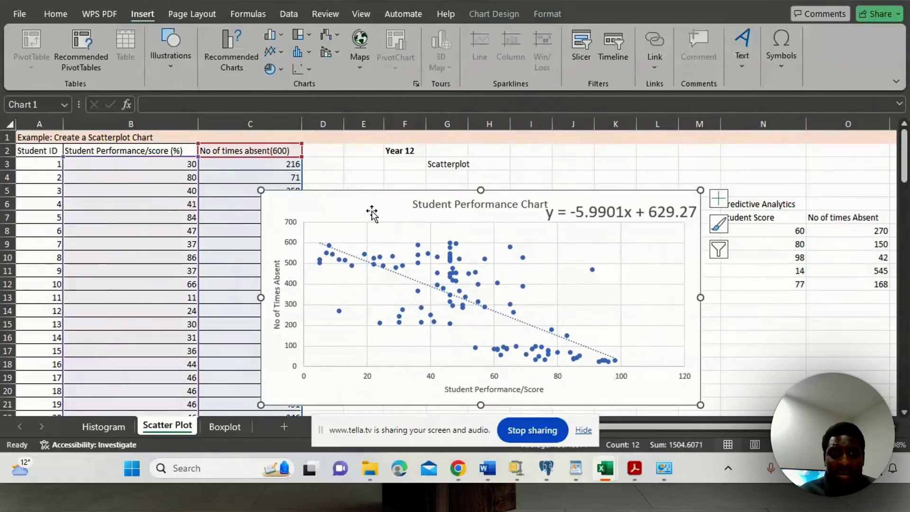
left_click_drag(762, 221, 835, 284)
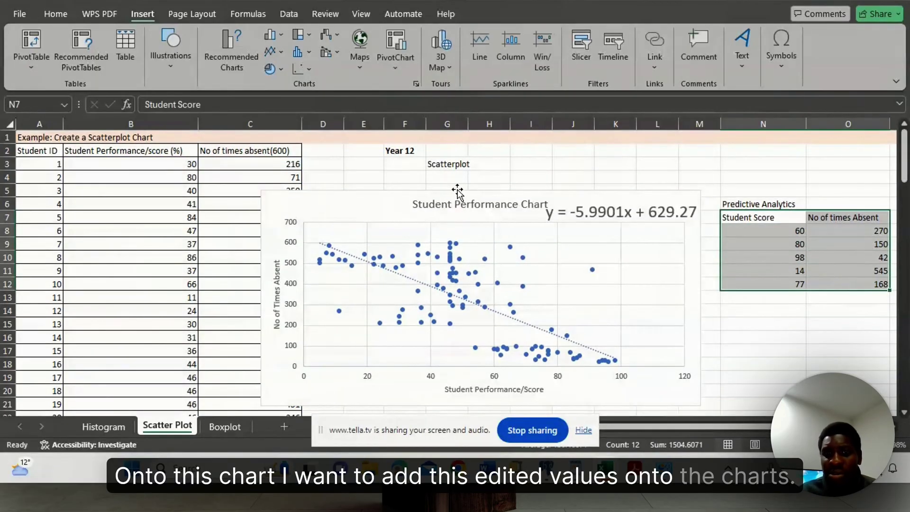
Step: Add a new data series to the scatter chart with the student scores in N8:N12 as its X values
left_click(385, 204)
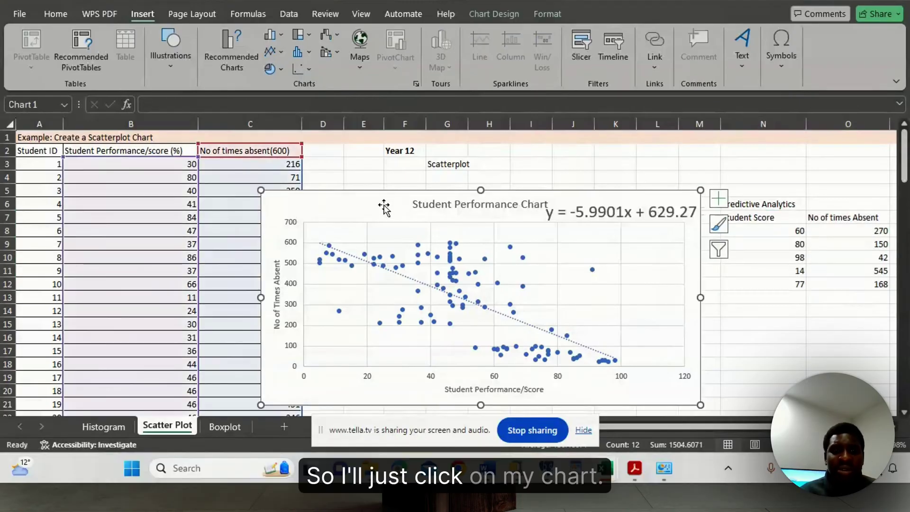
left_click(499, 13)
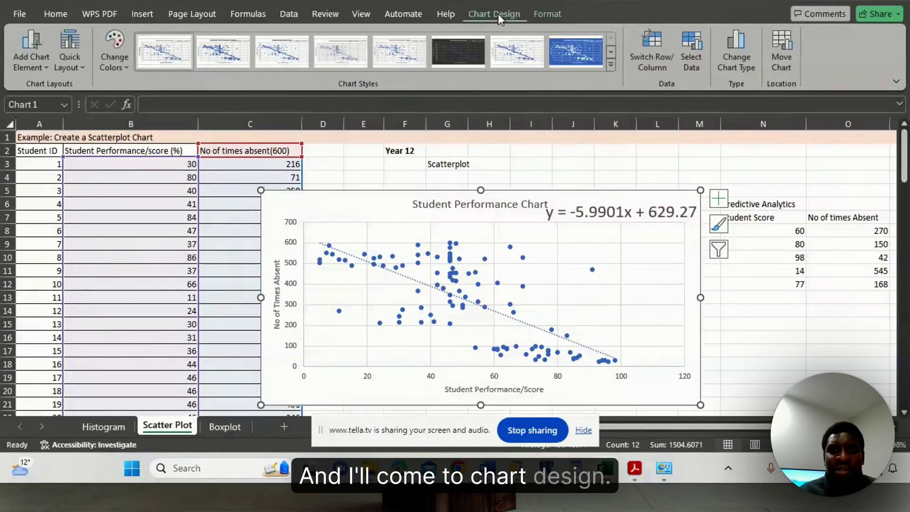
left_click(690, 65)
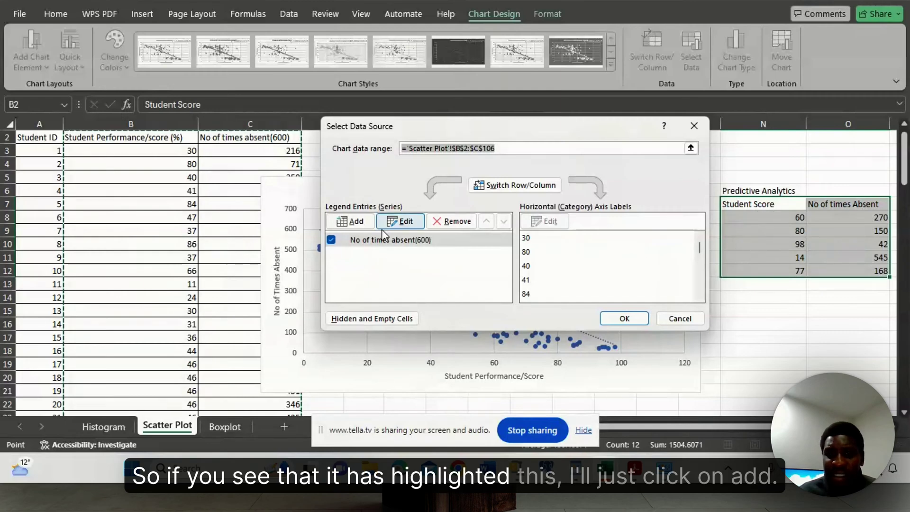
left_click(349, 224)
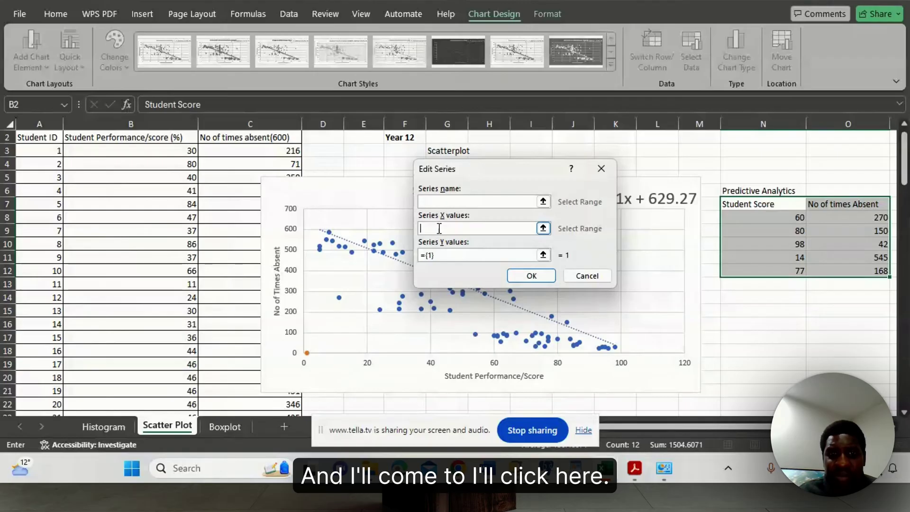
left_click(762, 216)
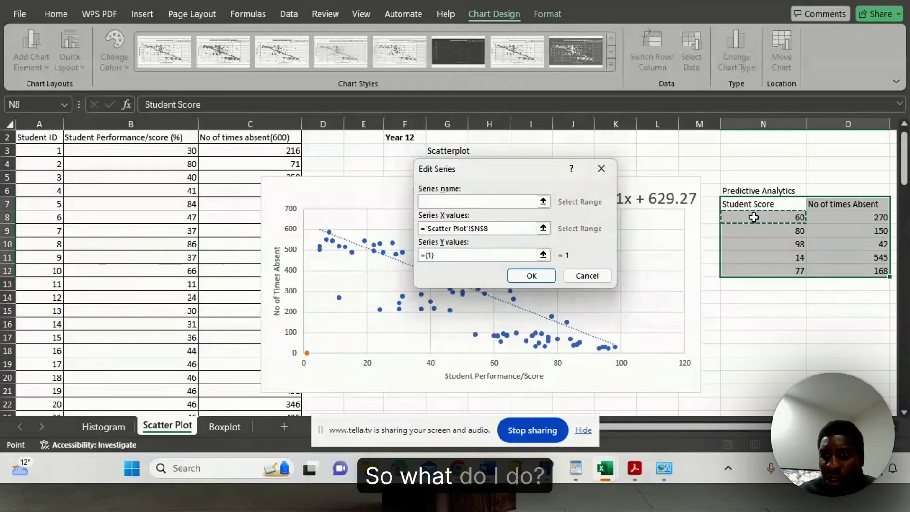
left_click_drag(754, 218, 764, 273)
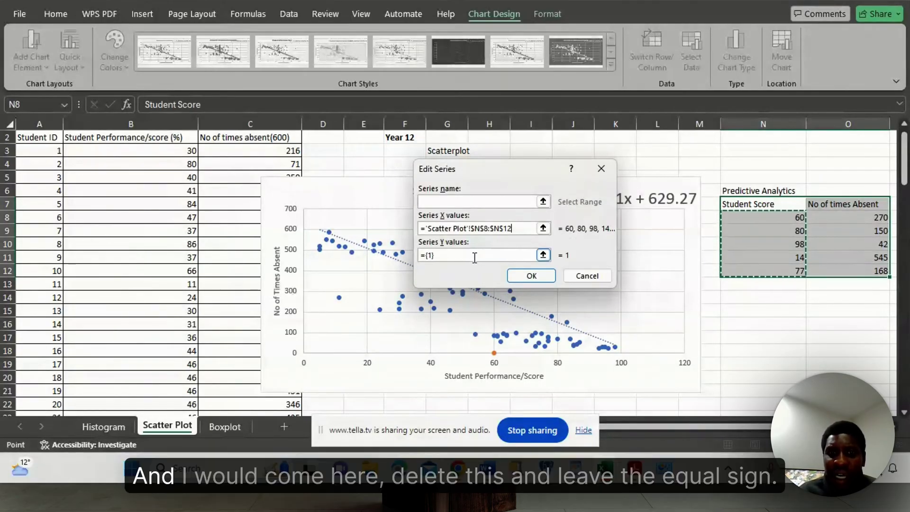
Step: Set the new series' Y values to the predicted absences in O8:O12 and apply the changed data source to the chart
left_click(473, 255)
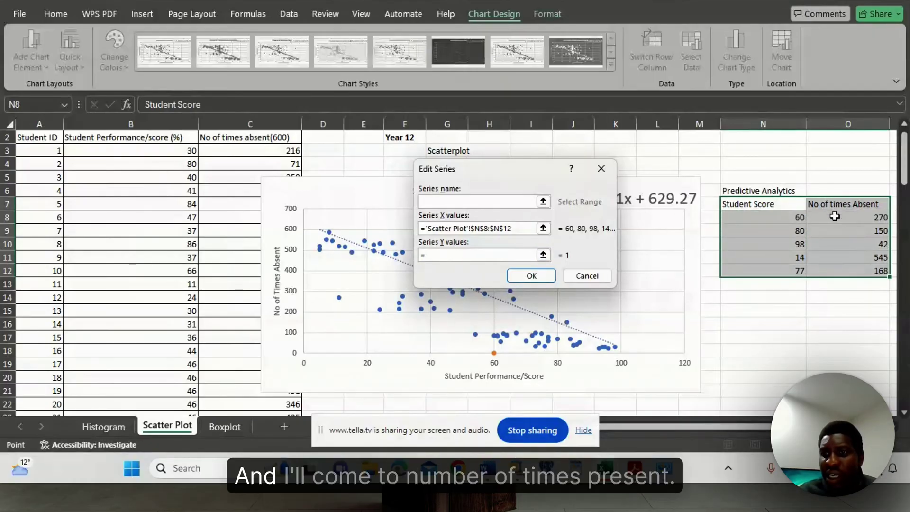
left_click_drag(834, 216, 842, 269)
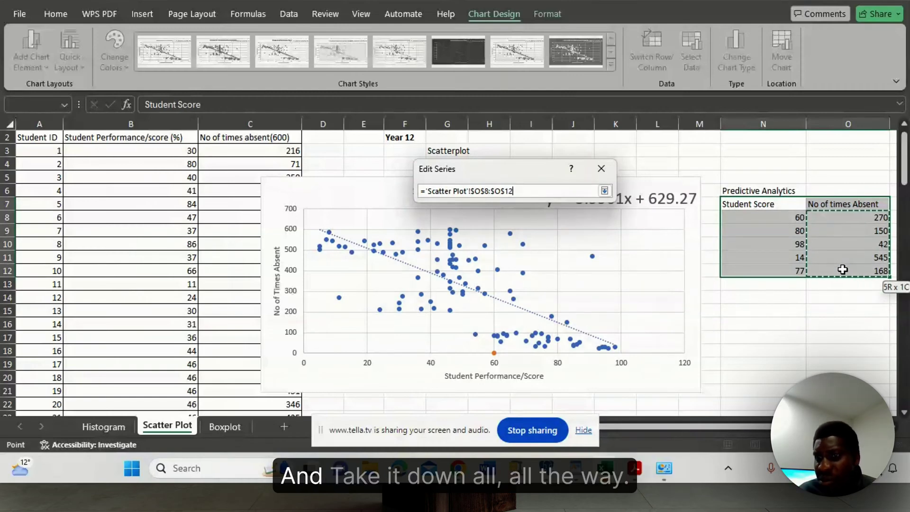
key("Return")
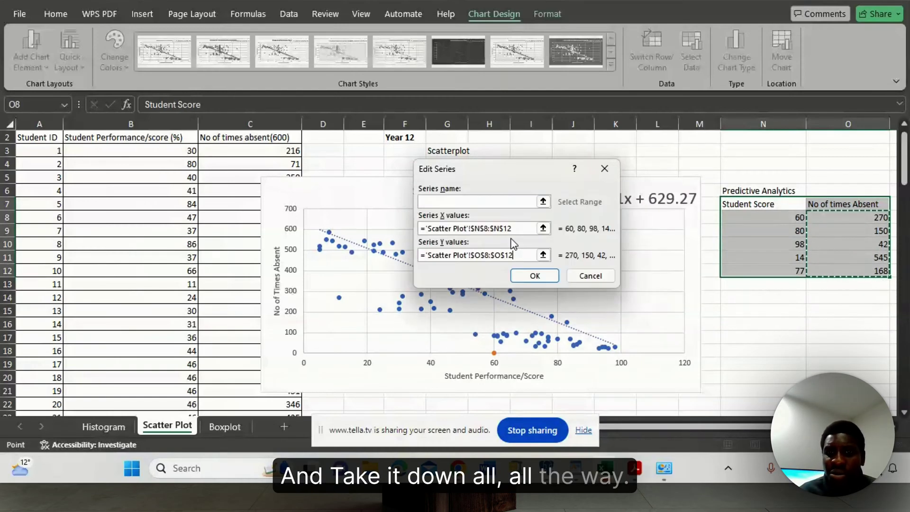
left_click(535, 276)
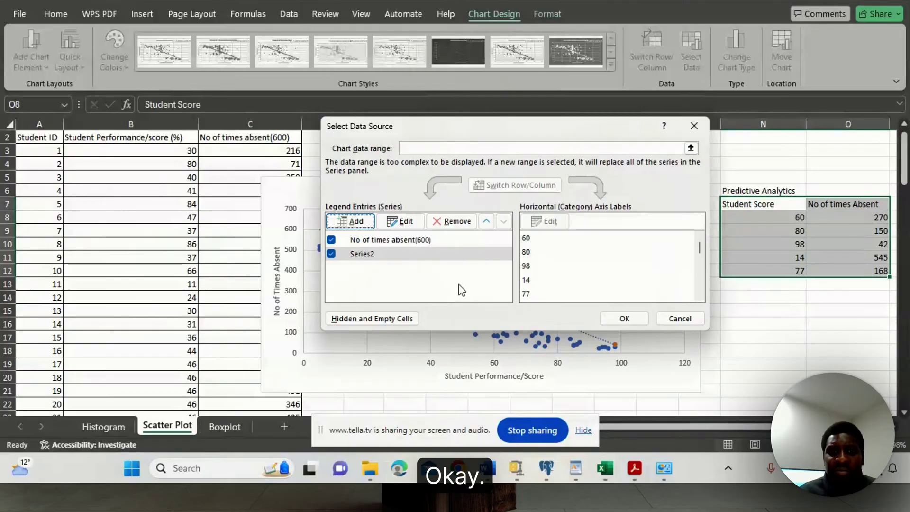
left_click(625, 320)
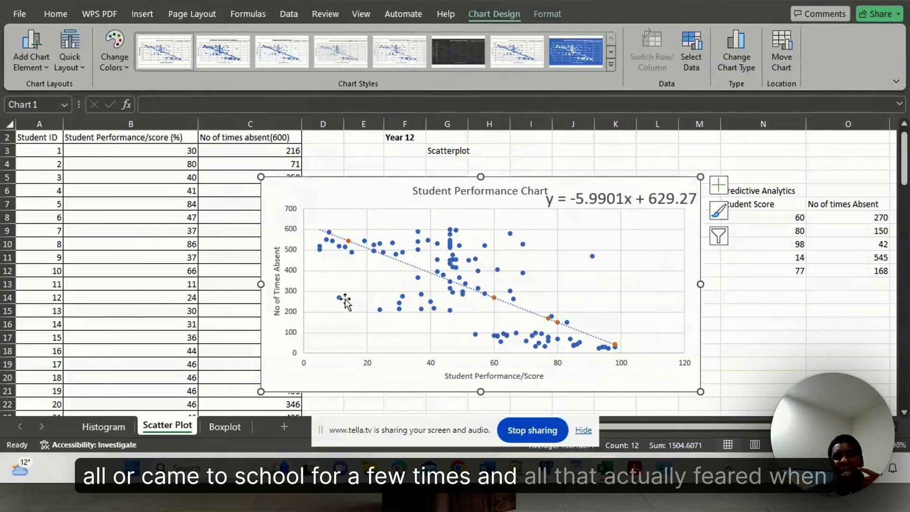
mouse_move(341, 298)
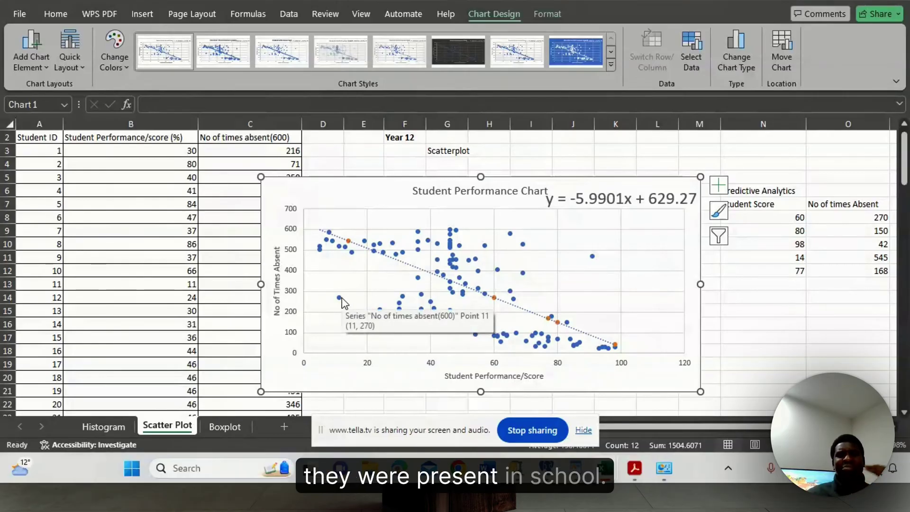